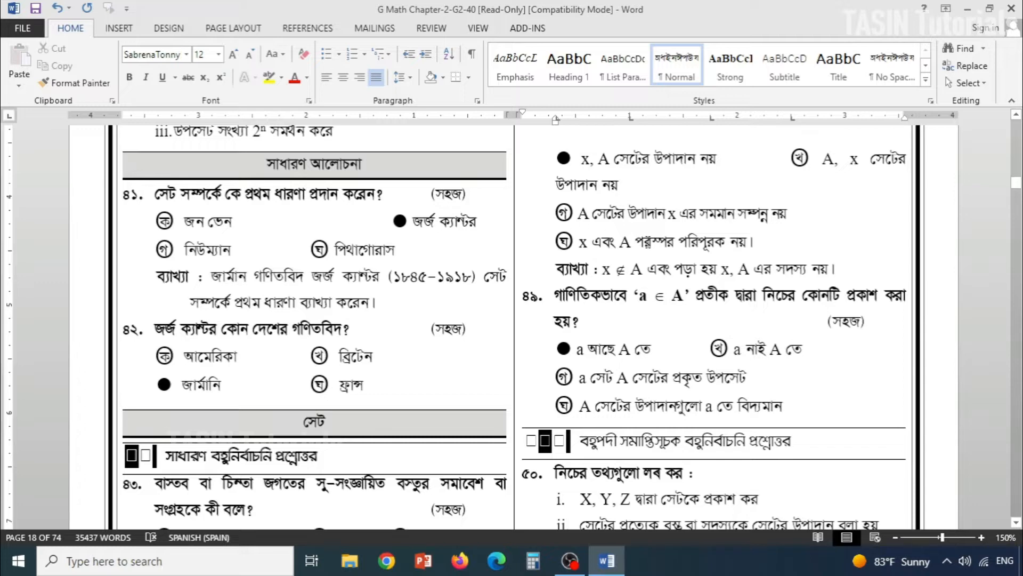
- Check which fonts the question text and the circled option markers use in different parts of the document
scroll(647, 224, up, 6)
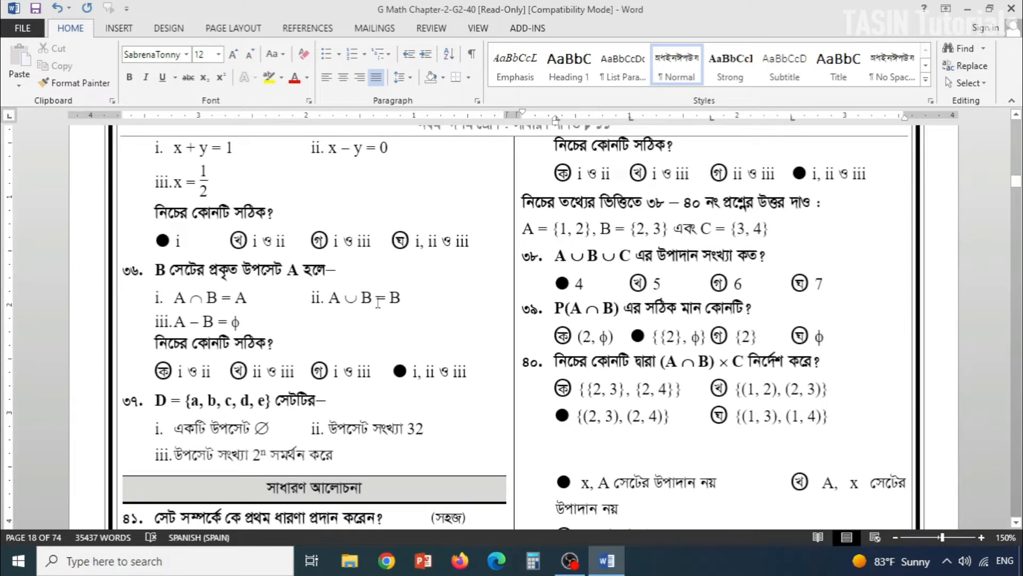
key(ctrl+a)
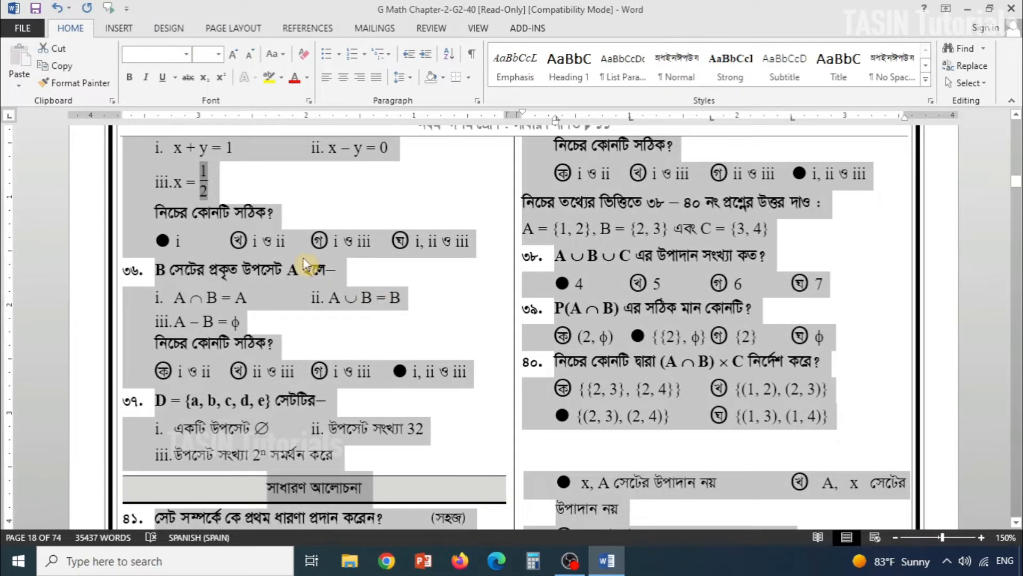
click(282, 243)
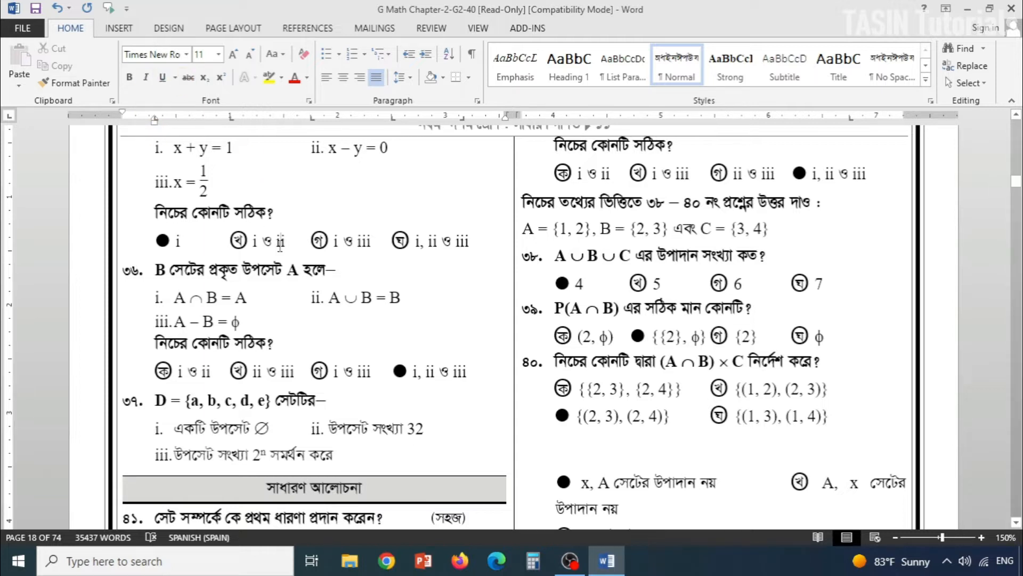
double_click(238, 241)
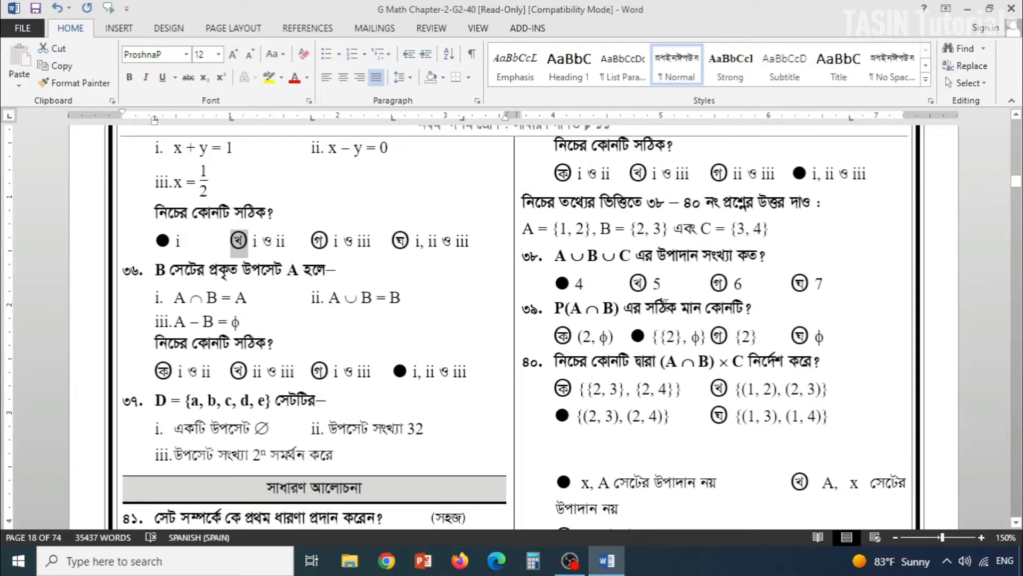
click(554, 311)
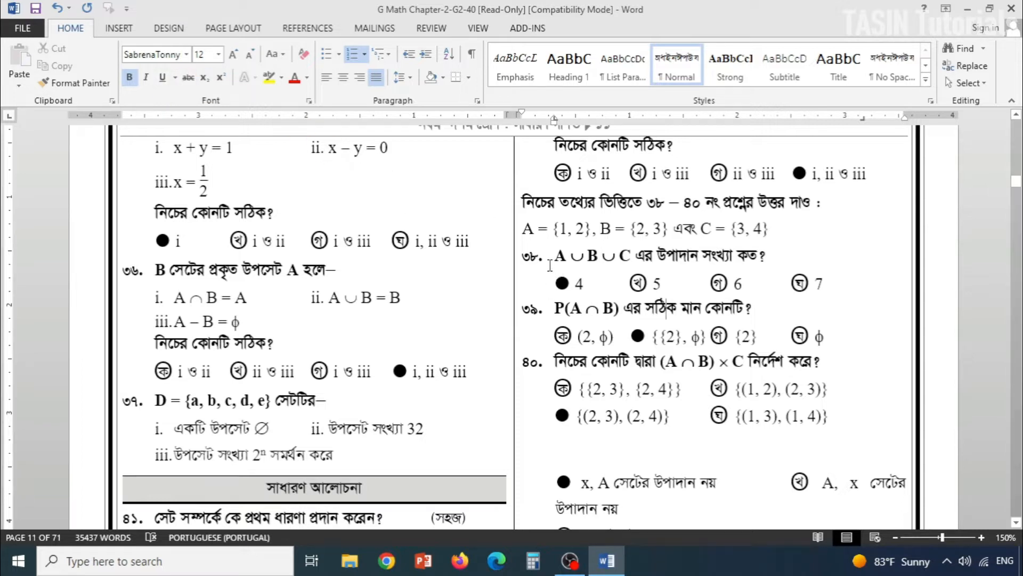
scroll(675, 243, up, 7)
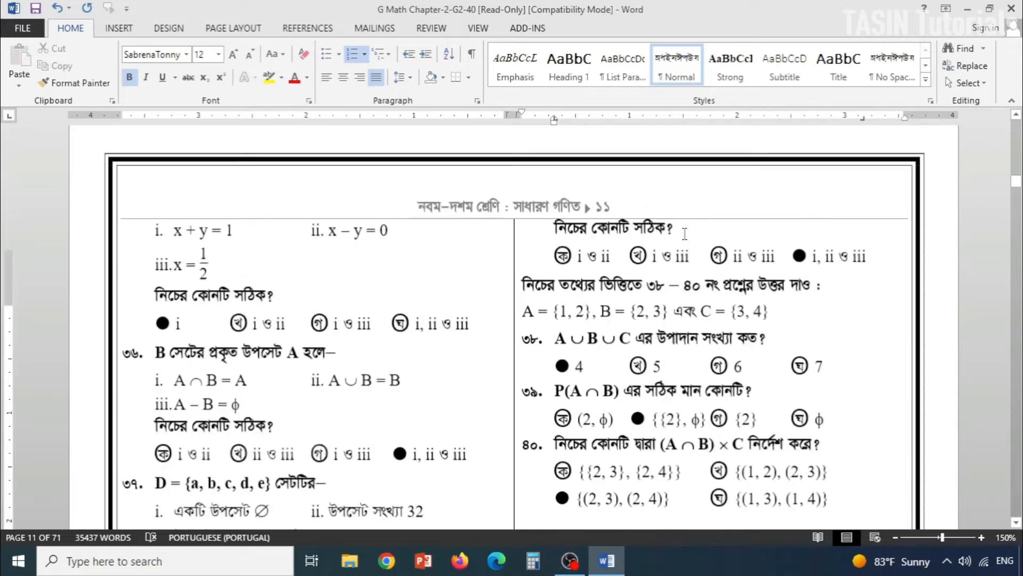
scroll(691, 230, up, 5)
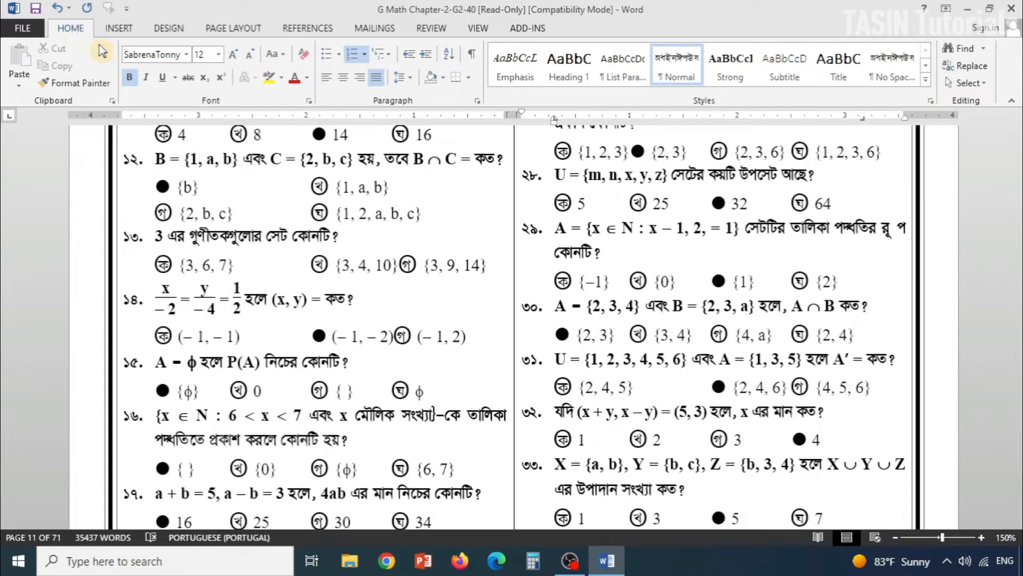
click(959, 69)
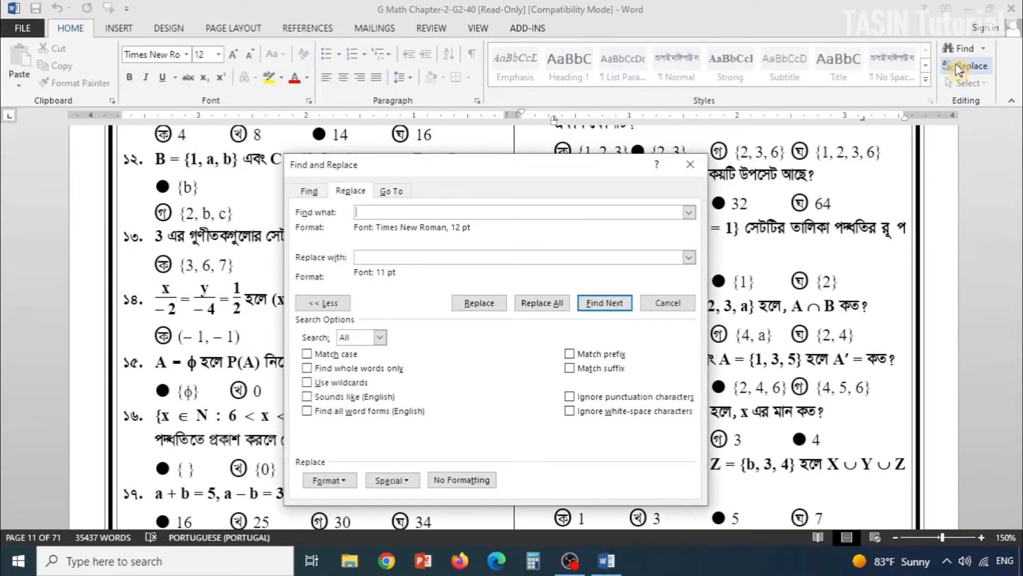
click(448, 481)
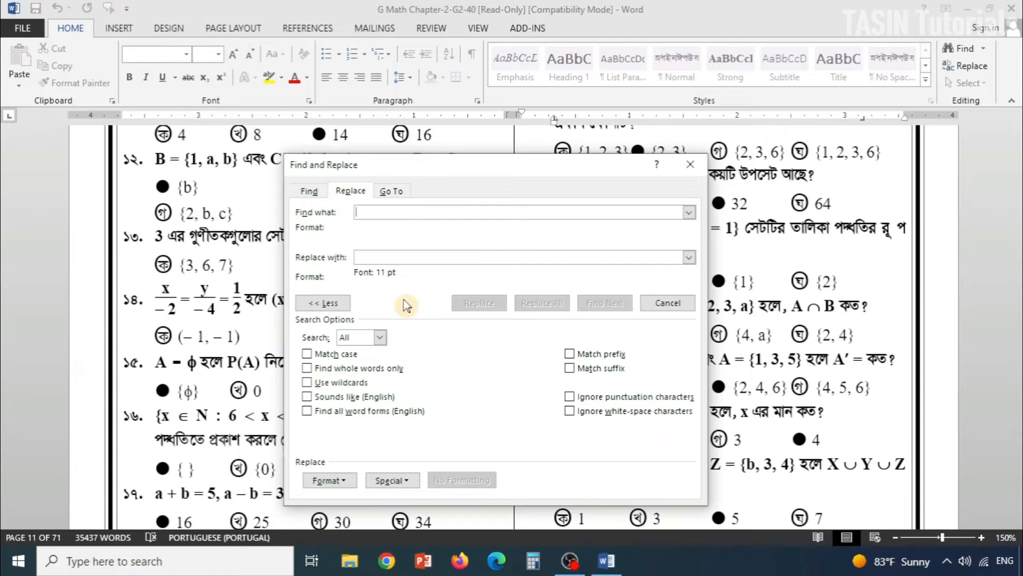
click(376, 260)
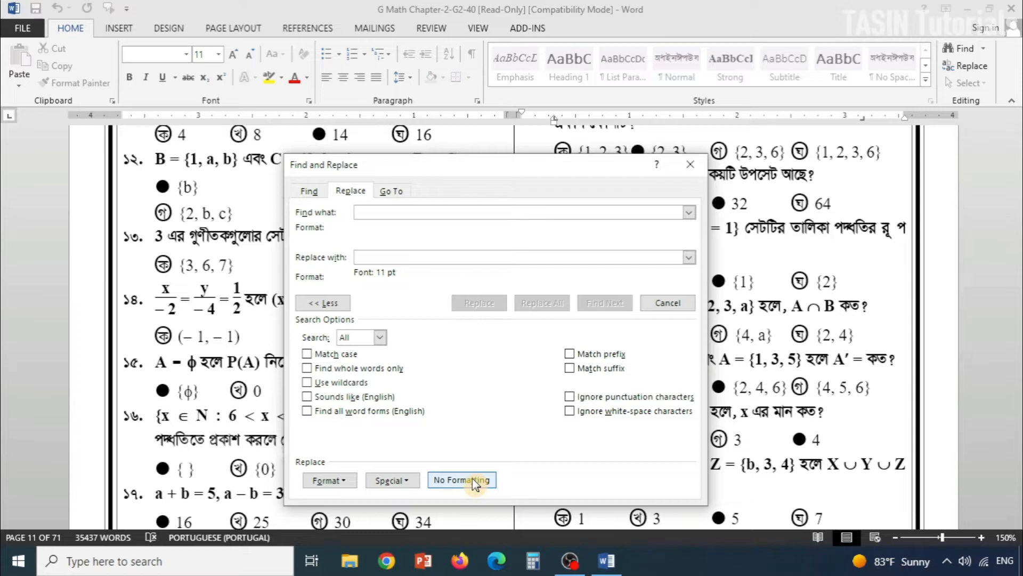
click(473, 482)
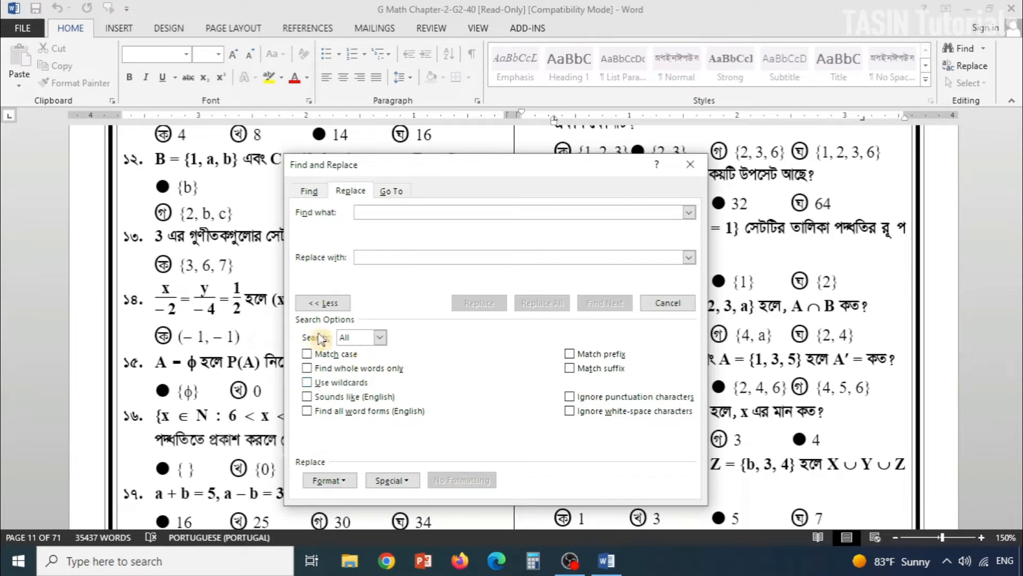
click(328, 304)
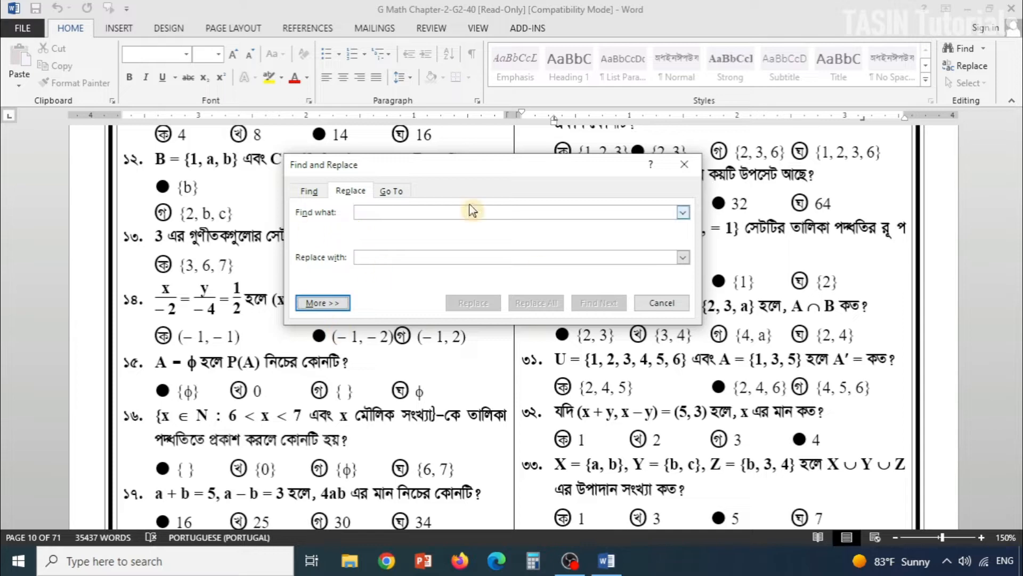
click(685, 164)
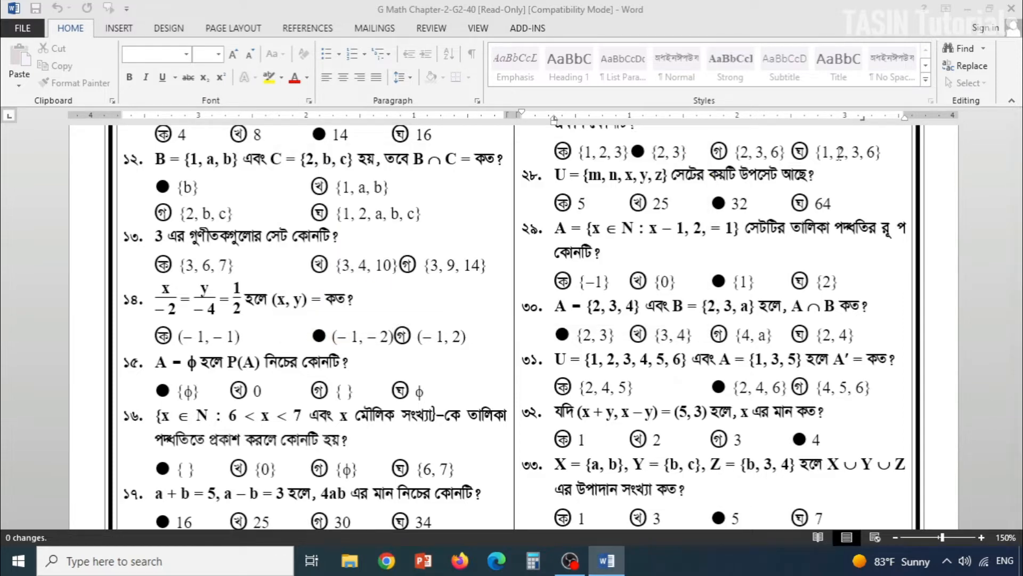
- Open Find and Replace with its extended options and clear the formatting from both the search and the replacement criteria
click(981, 71)
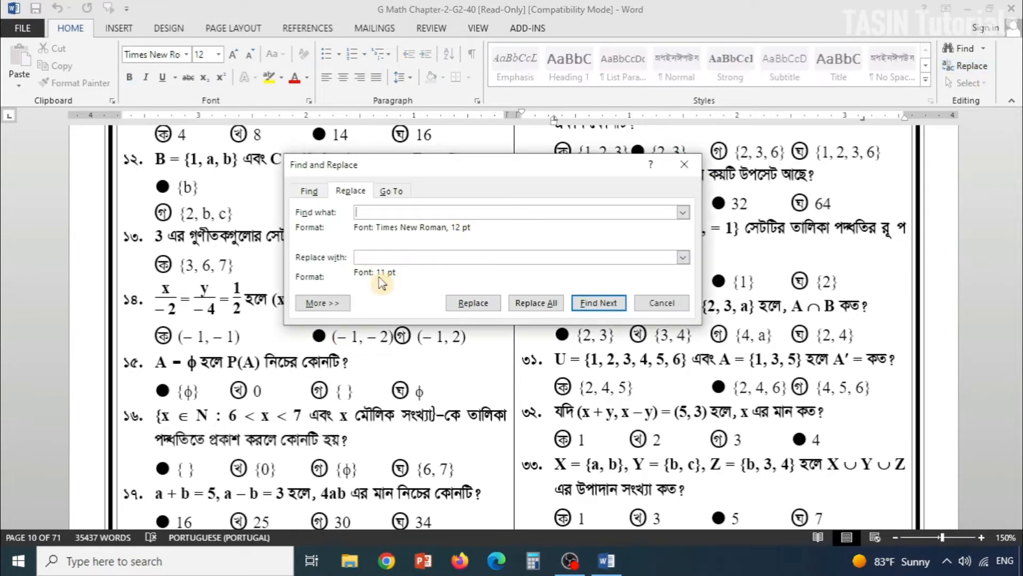
click(336, 303)
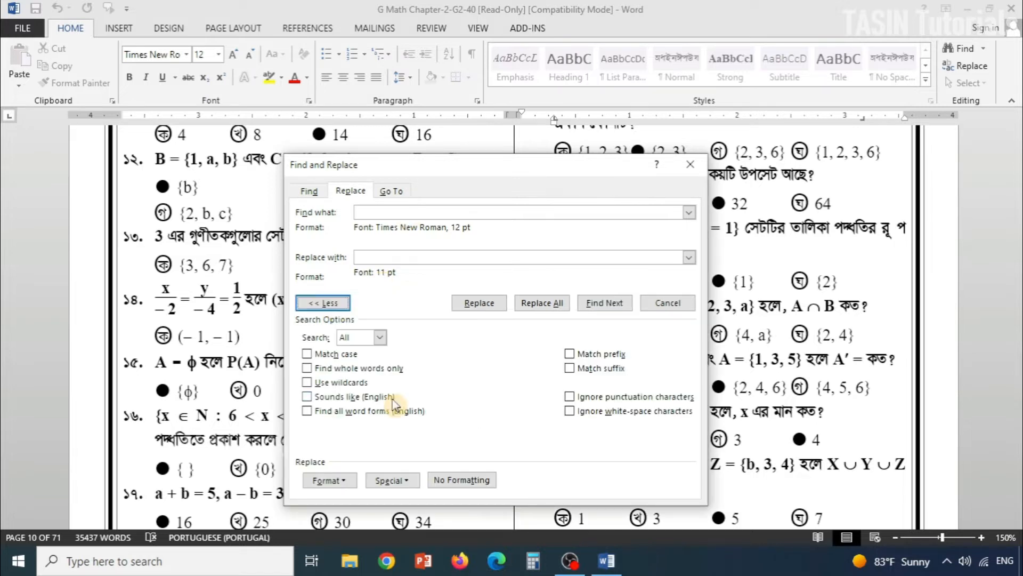
click(462, 479)
click(390, 256)
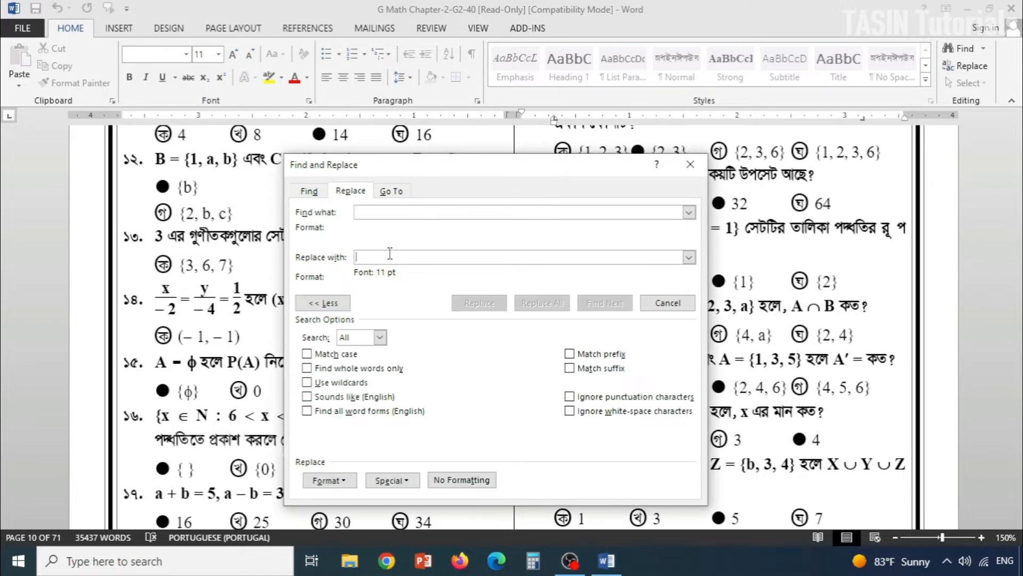
click(463, 481)
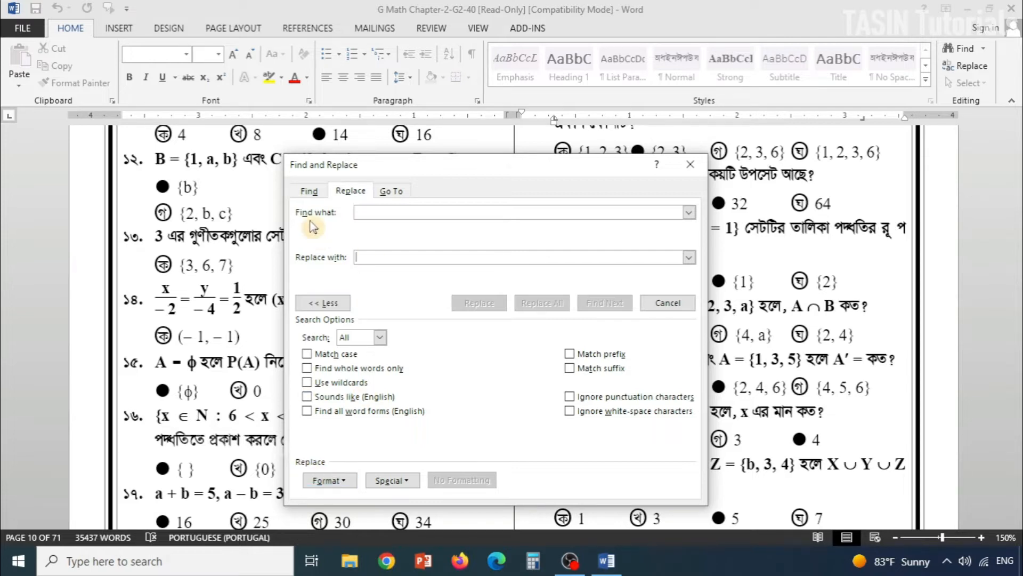
- Set the search criterion to the font SabrenaTonnyMJ, leaving the search text empty
click(373, 212)
click(376, 219)
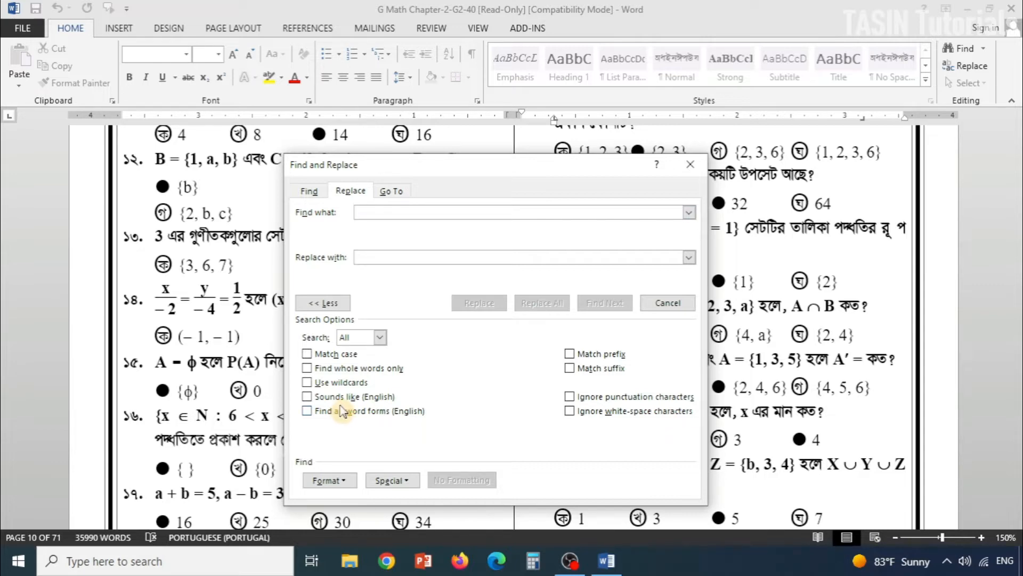
drag(393, 164, 547, 117)
click(491, 435)
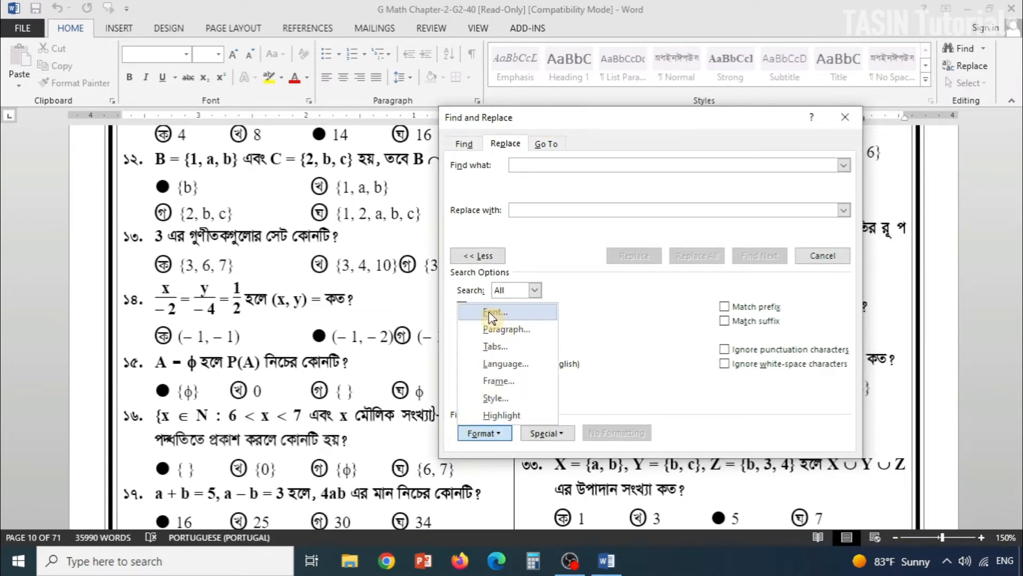
click(490, 312)
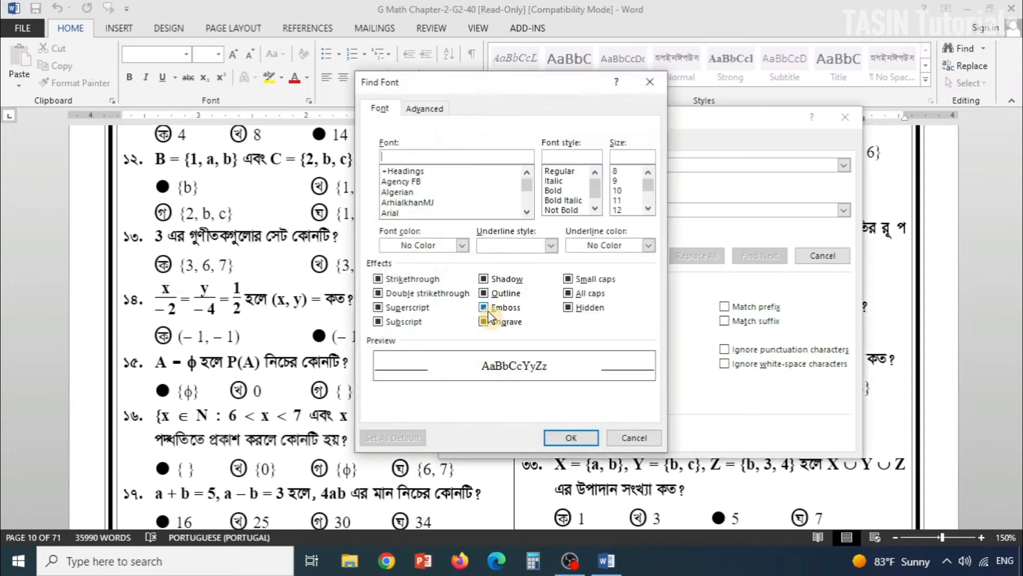
click(415, 155)
text(sa)
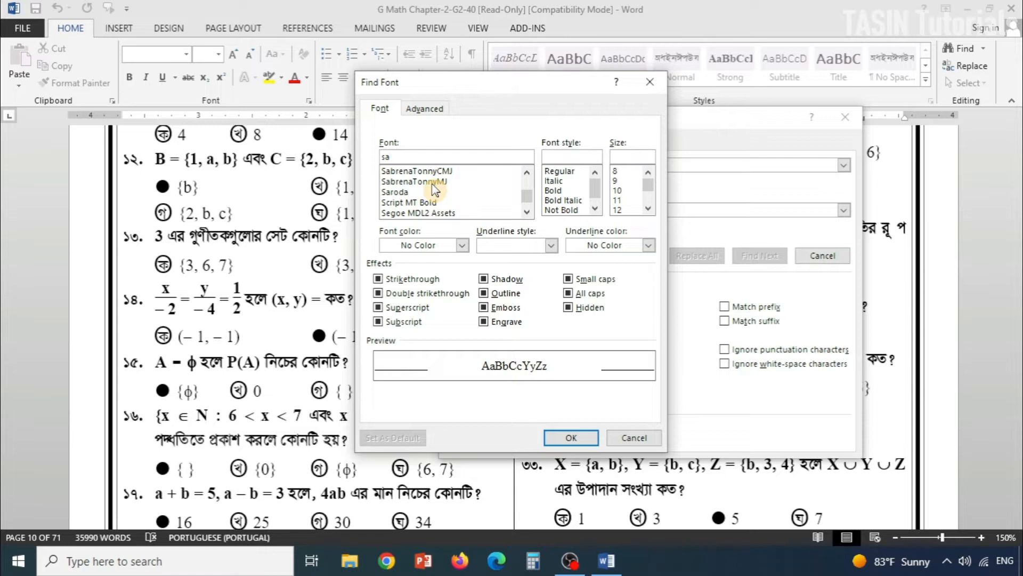
click(432, 182)
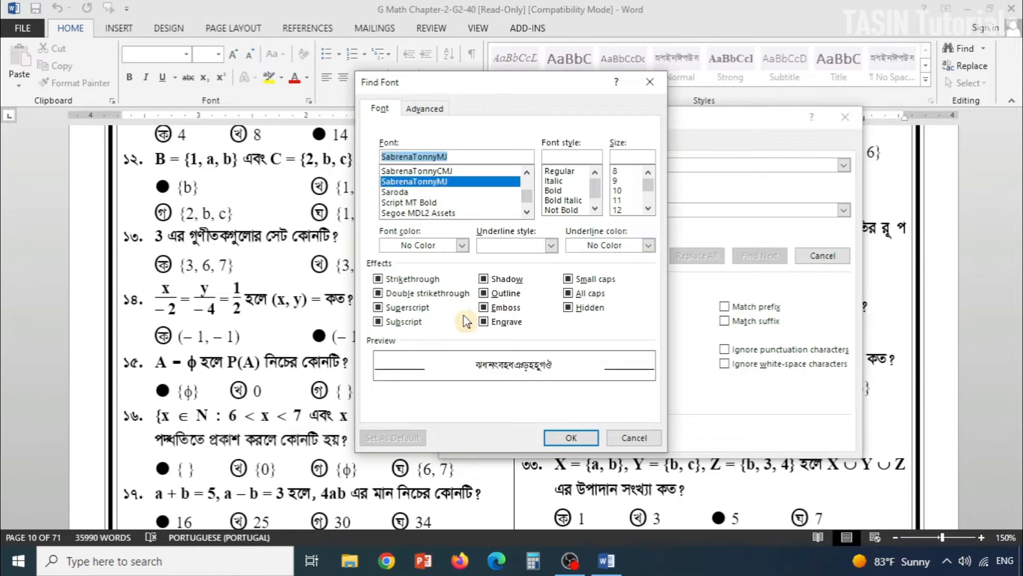
click(566, 438)
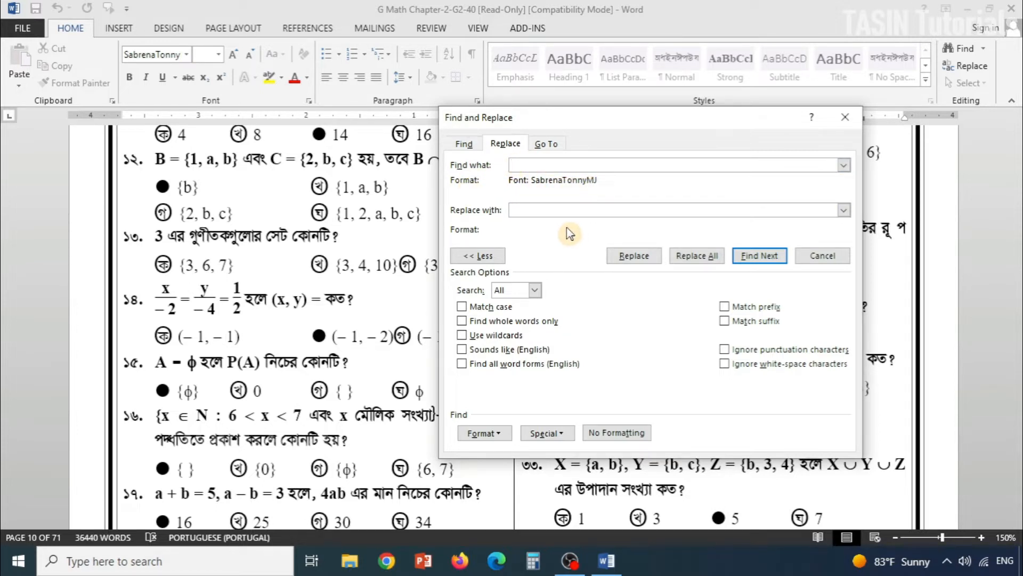
- Set the replacement format to the font SutonnyMJ, leaving the replacement text empty
click(526, 209)
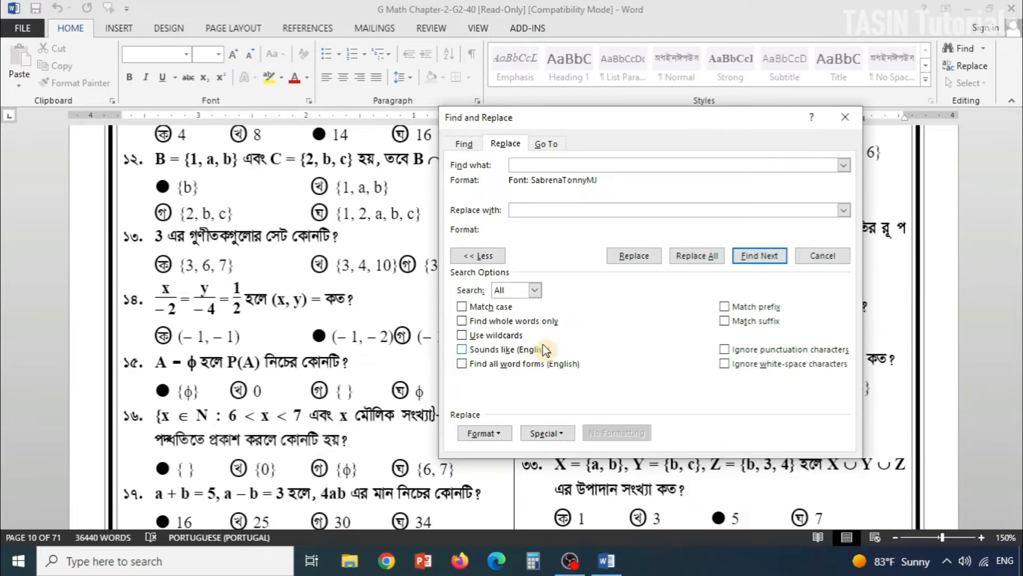
click(487, 433)
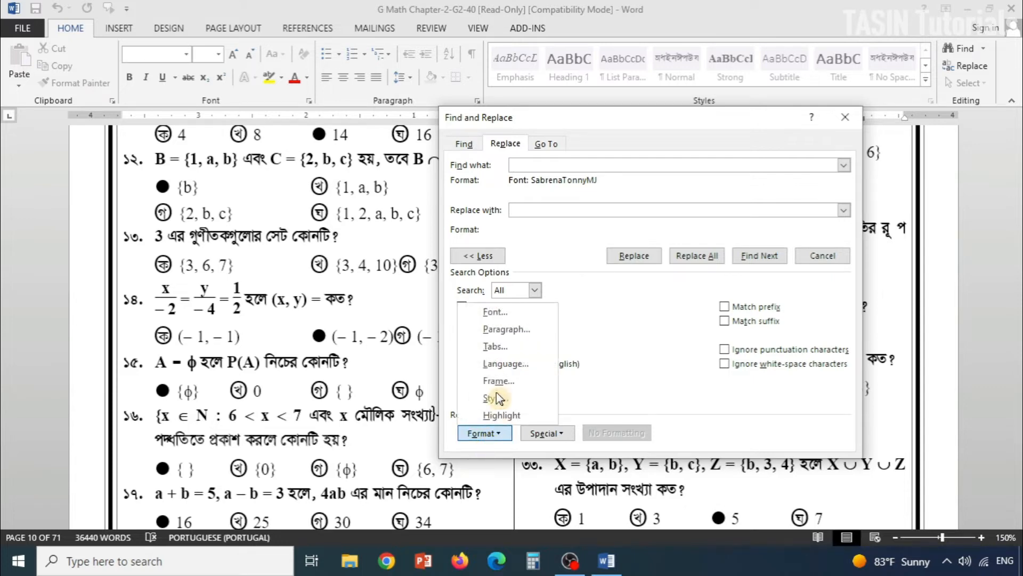
click(493, 313)
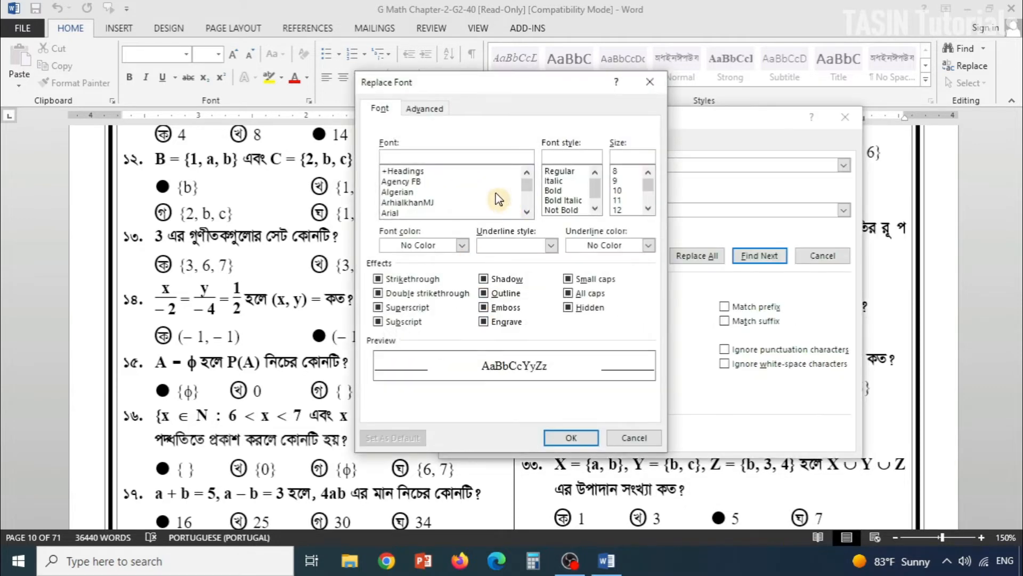
text(su)
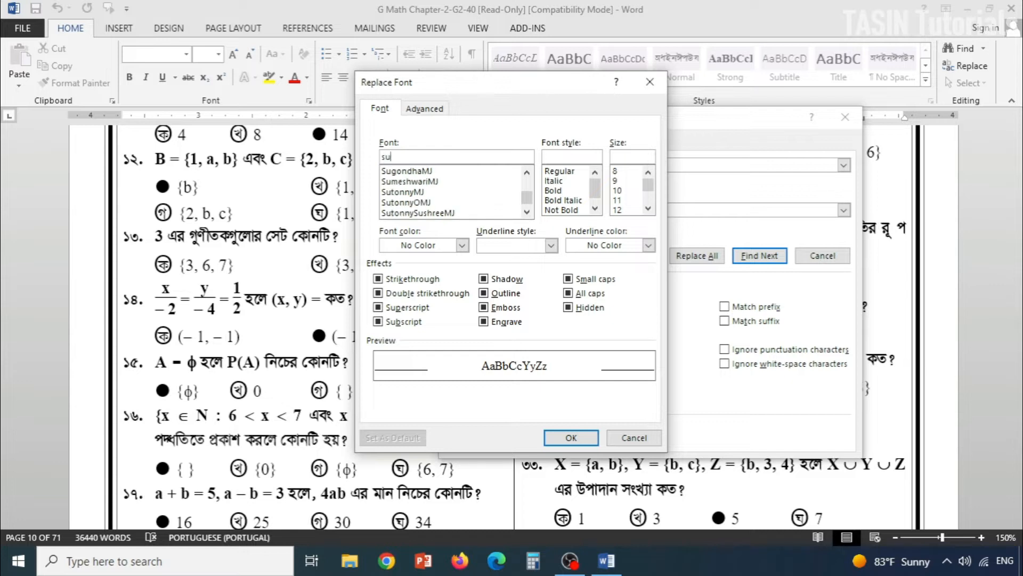
click(410, 193)
click(567, 436)
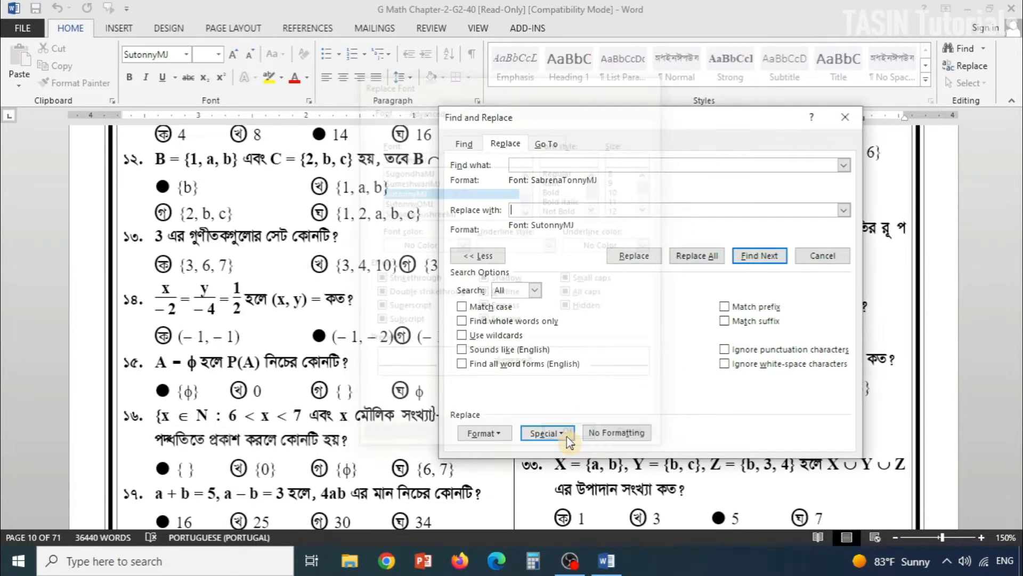
- Replace every SabrenaTonnyMJ occurrence in the document with SutonnyMJ, close Find and Replace, and check the font of question 3
drag(569, 128, 629, 108)
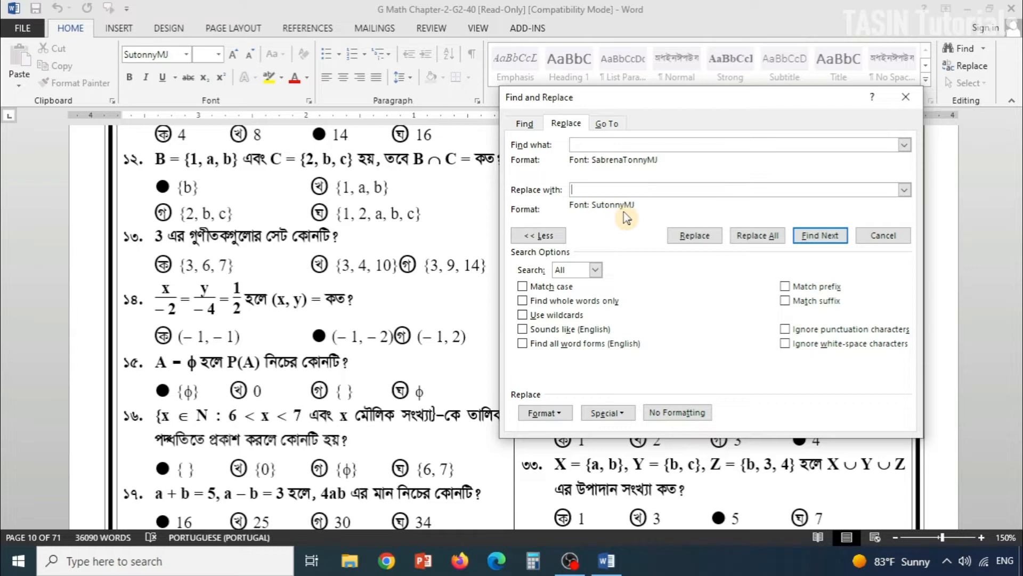
click(261, 242)
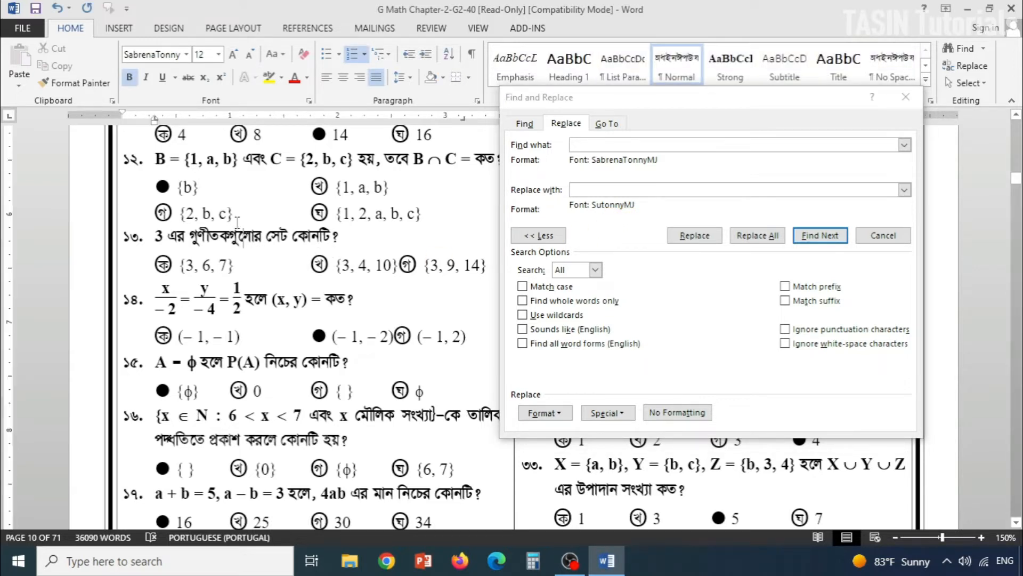
click(677, 188)
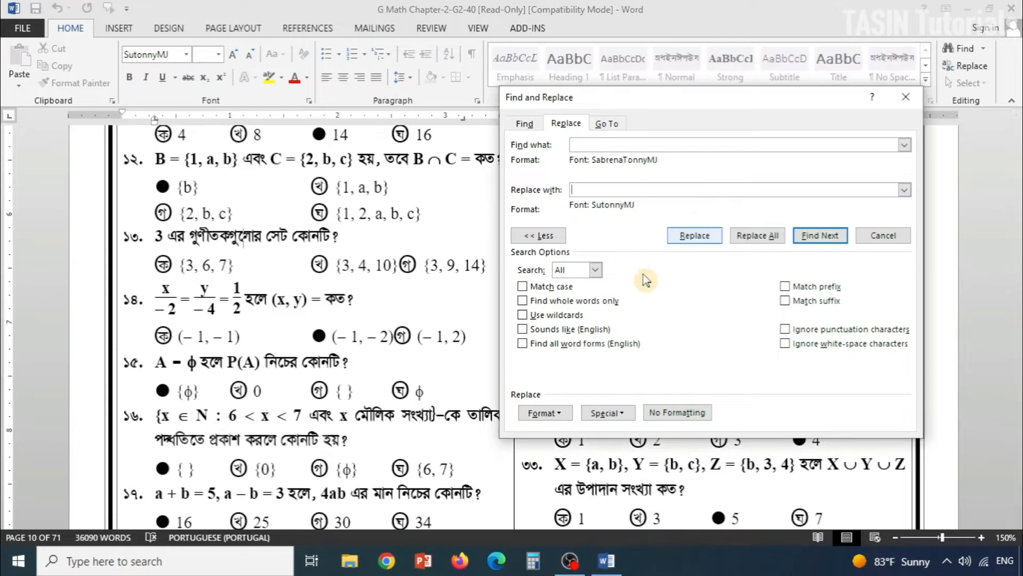
click(755, 235)
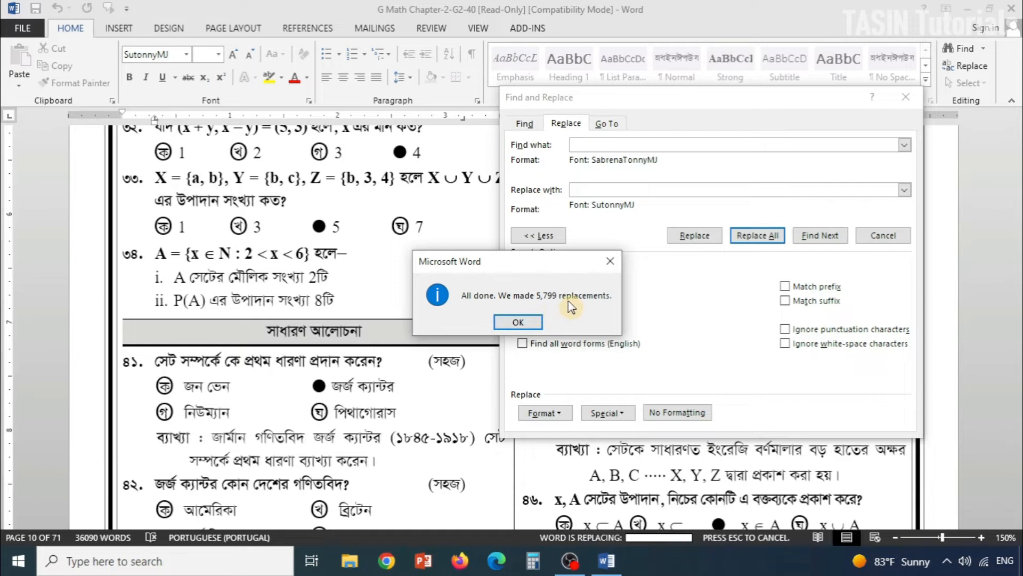
click(518, 322)
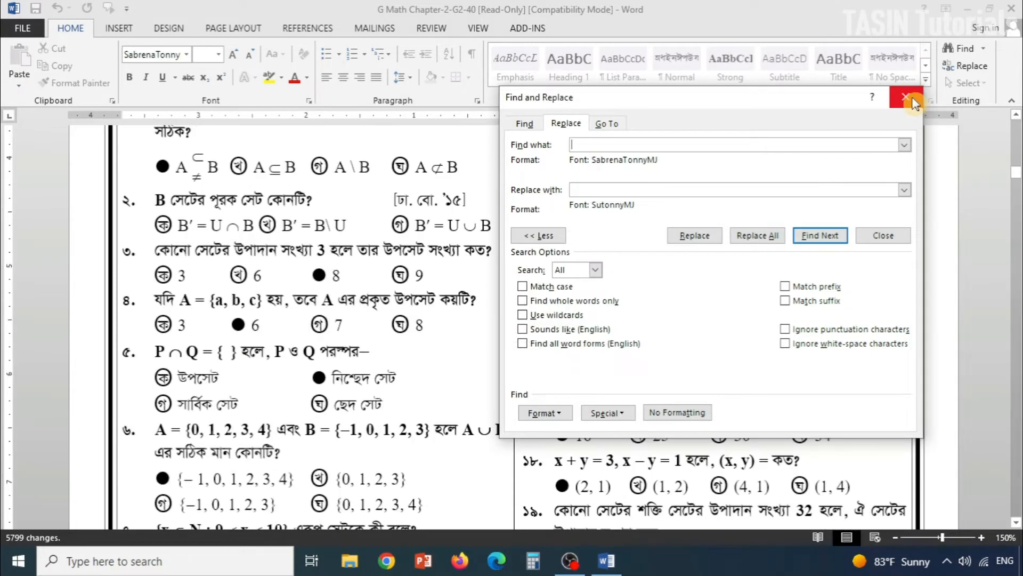
click(914, 100)
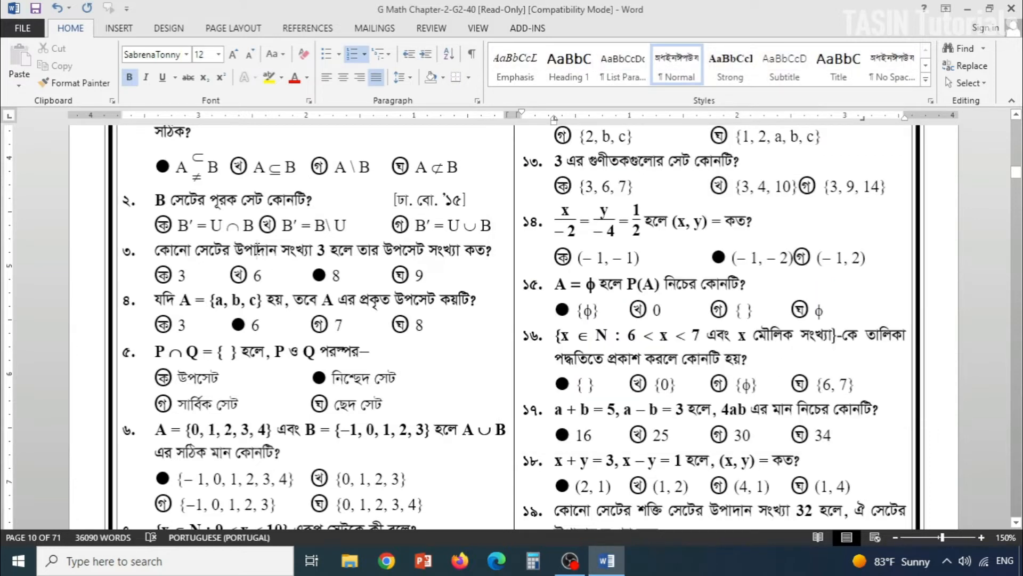
click(278, 257)
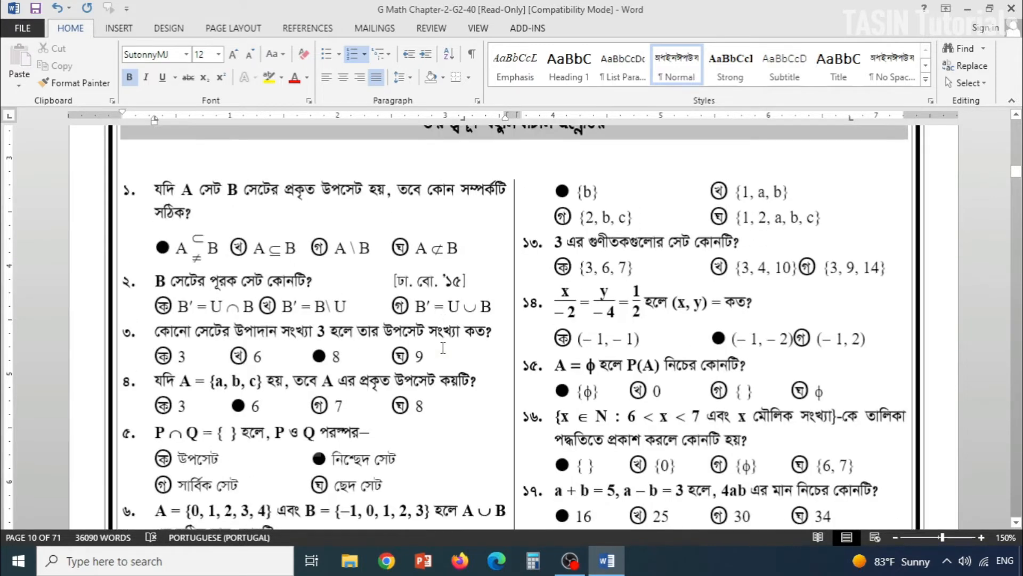
- Check the font of the circled third option marker in question 1
scroll(426, 343, up, 1)
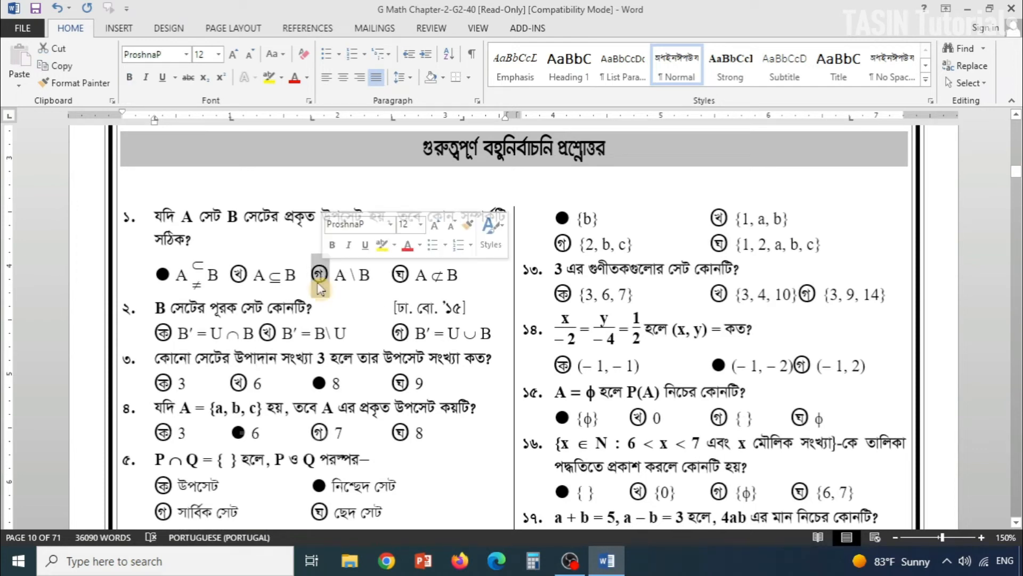
click(284, 308)
drag(313, 276, 329, 285)
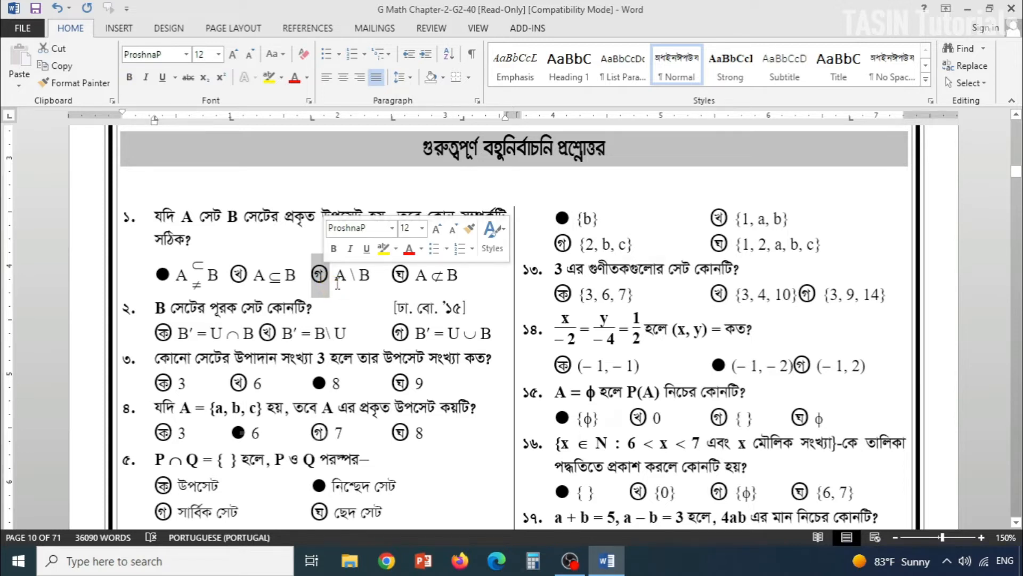
click(296, 309)
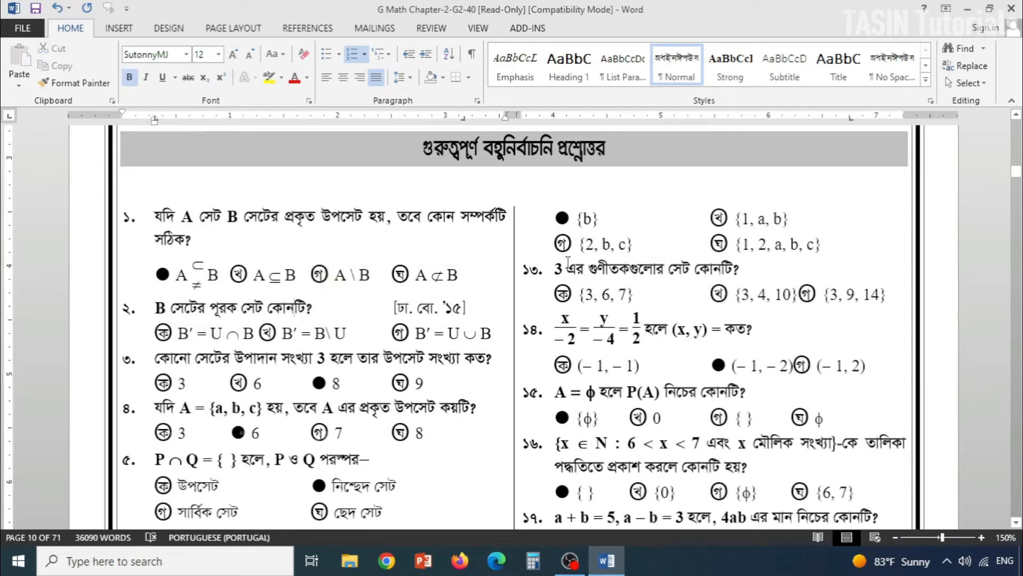
- Reopen Find and Replace and clear the previous font formatting from both the search and the replacement criteria
click(971, 66)
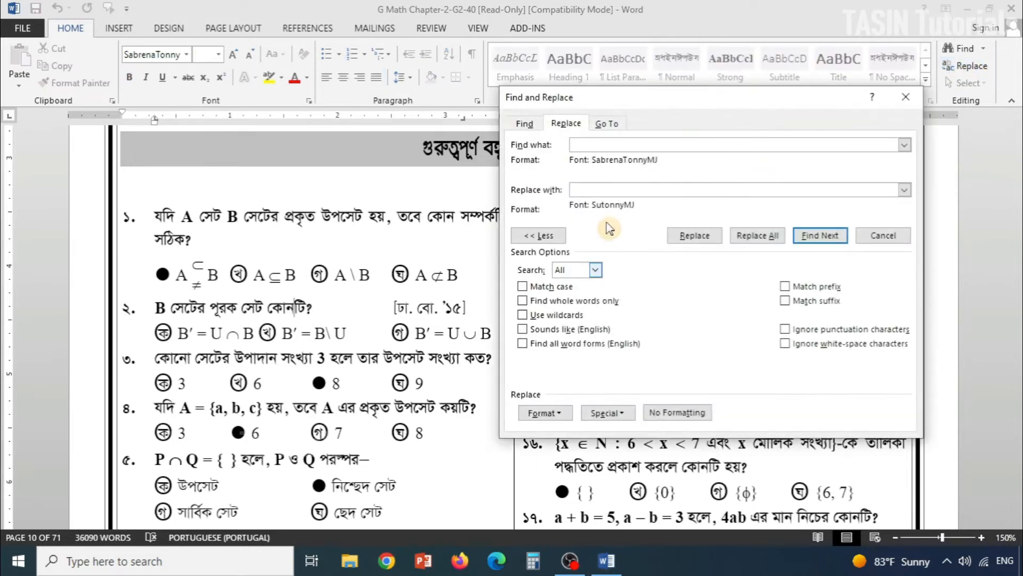
click(606, 190)
click(597, 145)
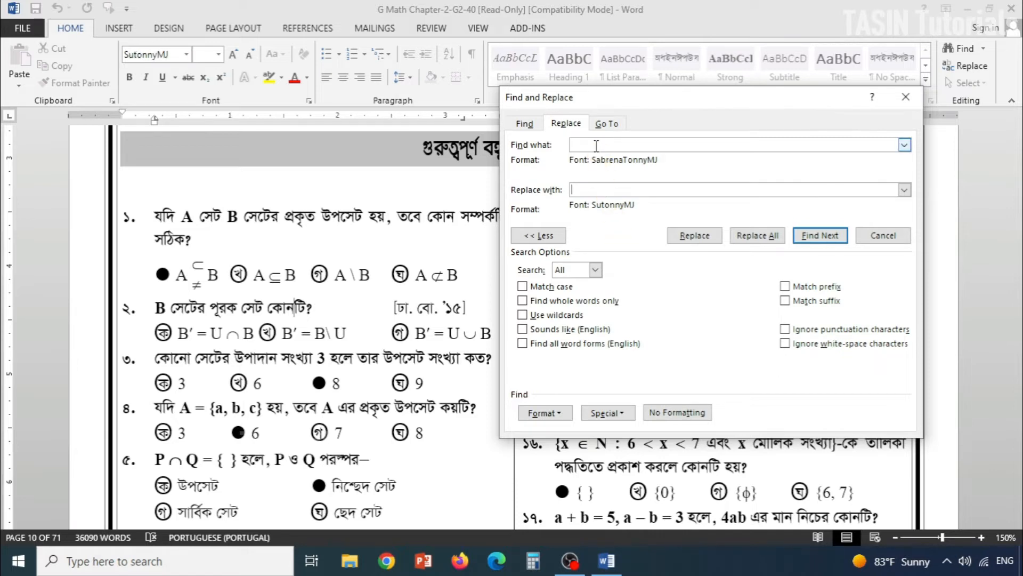
click(678, 415)
click(589, 193)
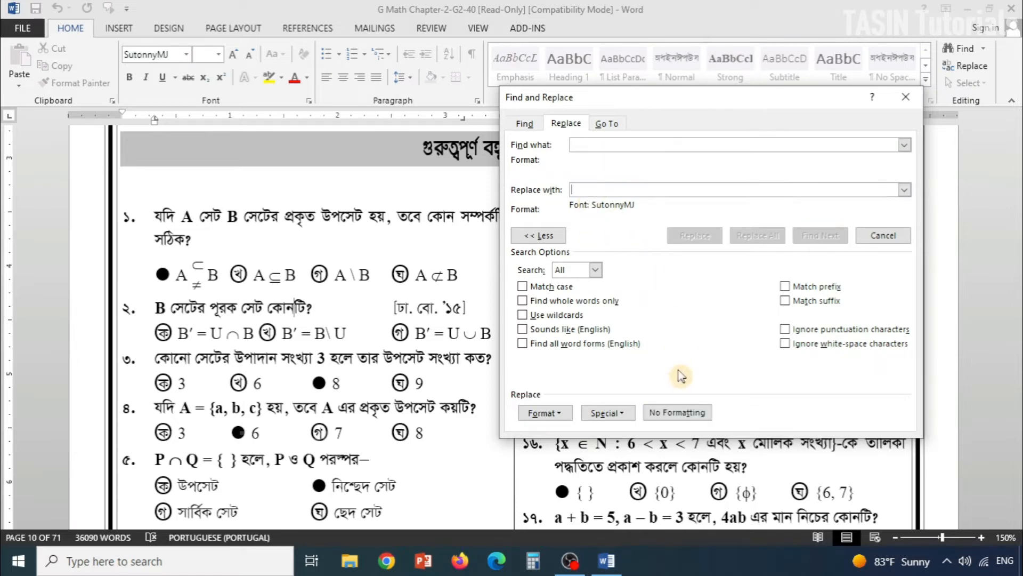
click(678, 413)
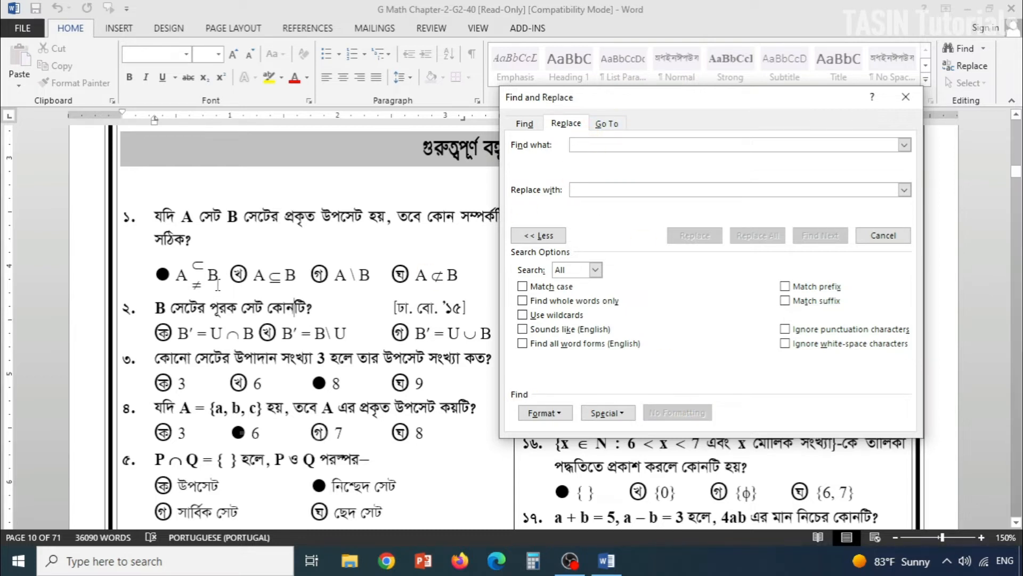
- Set the search criterion to the font ProshnaP, leaving the search text empty
click(557, 413)
click(555, 431)
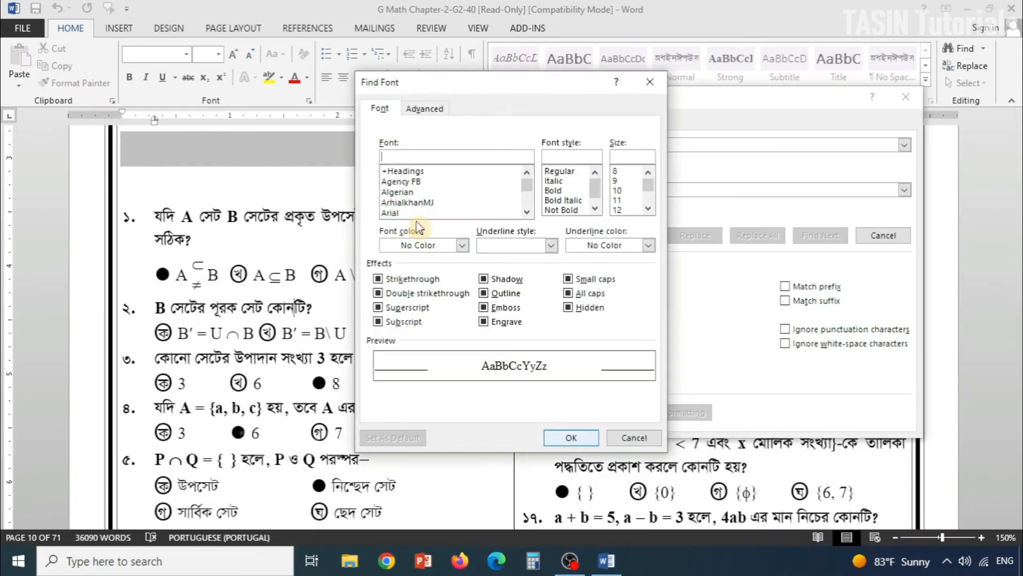
text(p)
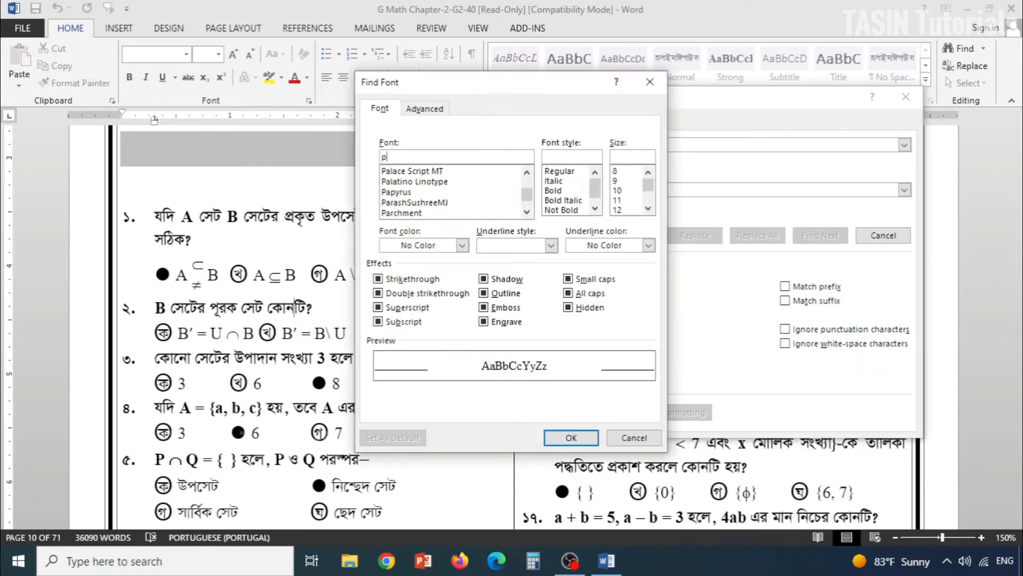
text(ta)
text(sh)
text(n)
key(BackSpace)
key(BackSpace)
key(BackSpace)
text(r)
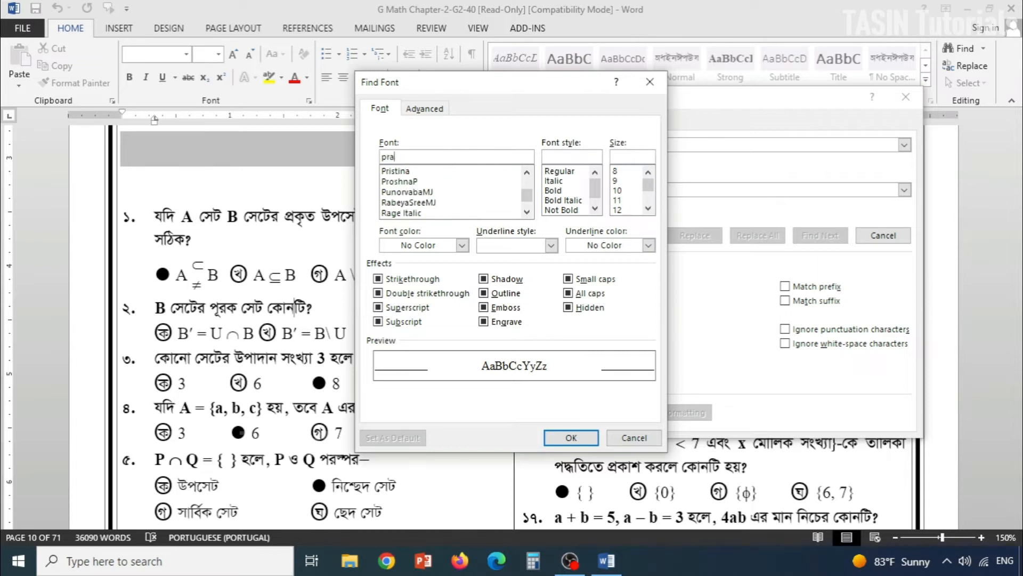
click(405, 182)
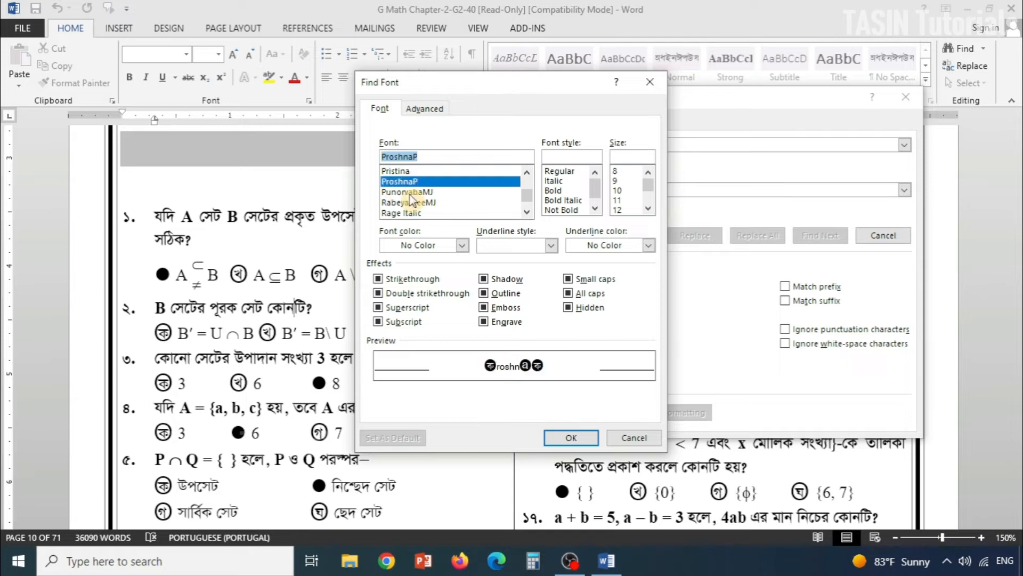
click(569, 437)
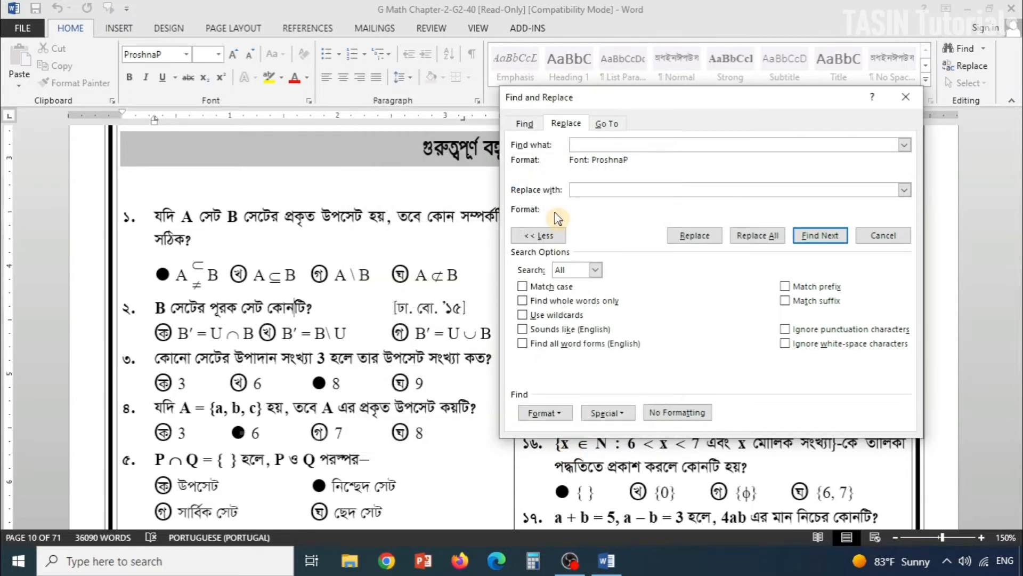
- Set the replacement format to the font NesarulOMR, leaving the replacement text empty
click(605, 192)
click(546, 413)
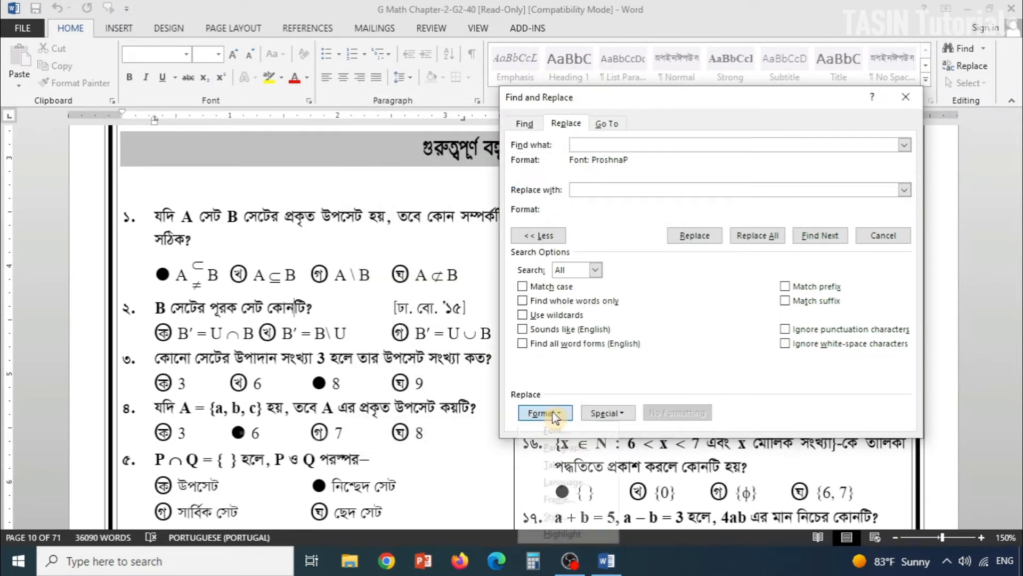
click(554, 431)
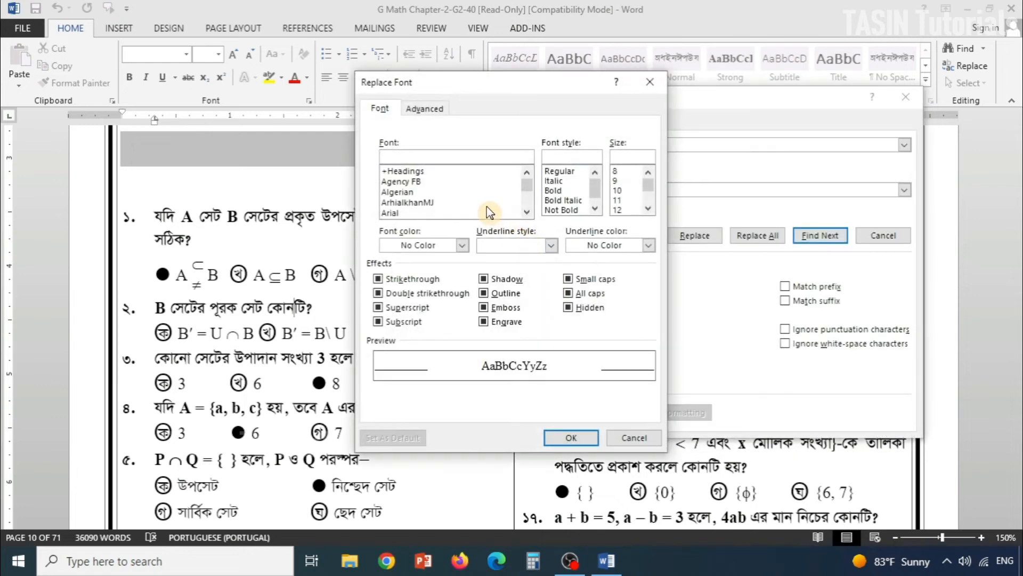
text(N)
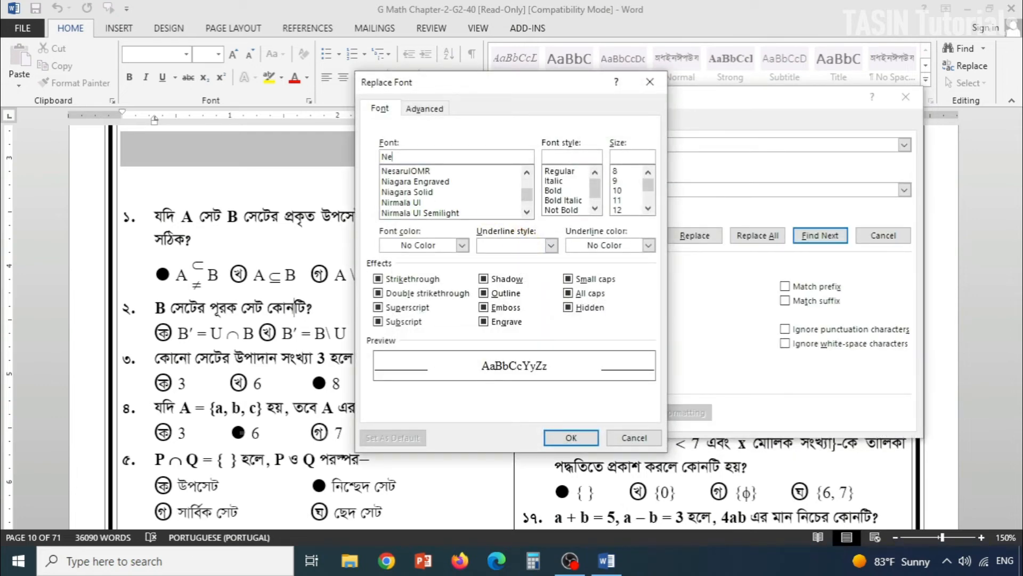
text(e)
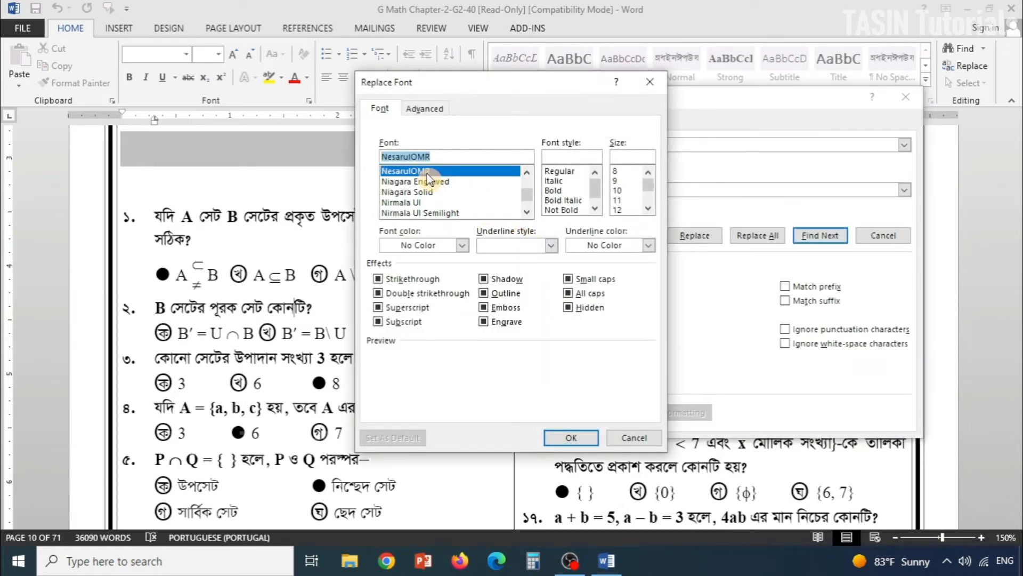
click(421, 170)
click(571, 438)
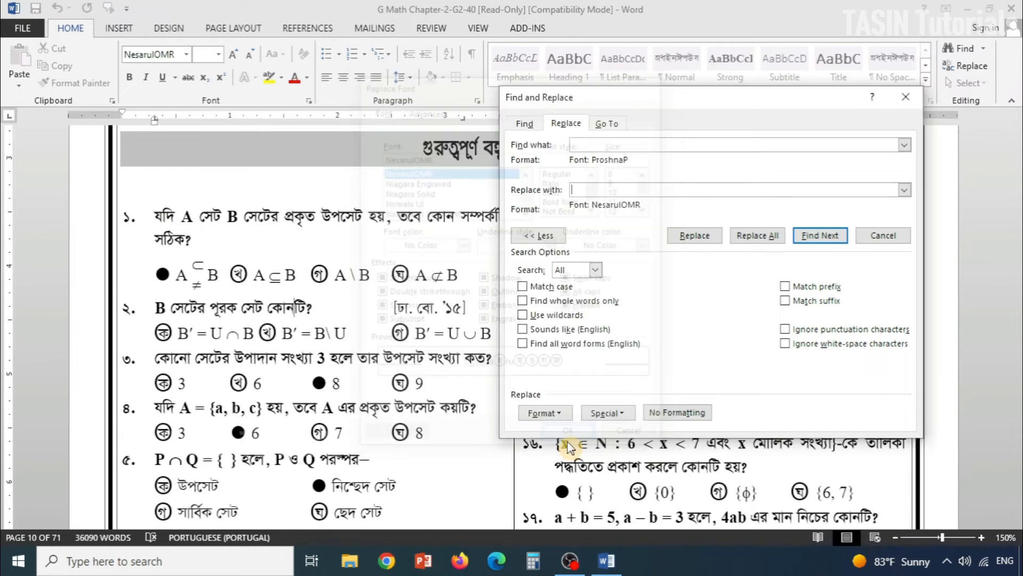
- Replace every ProshnaP occurrence in the document with NesarulOMR and close Find and Replace
click(748, 236)
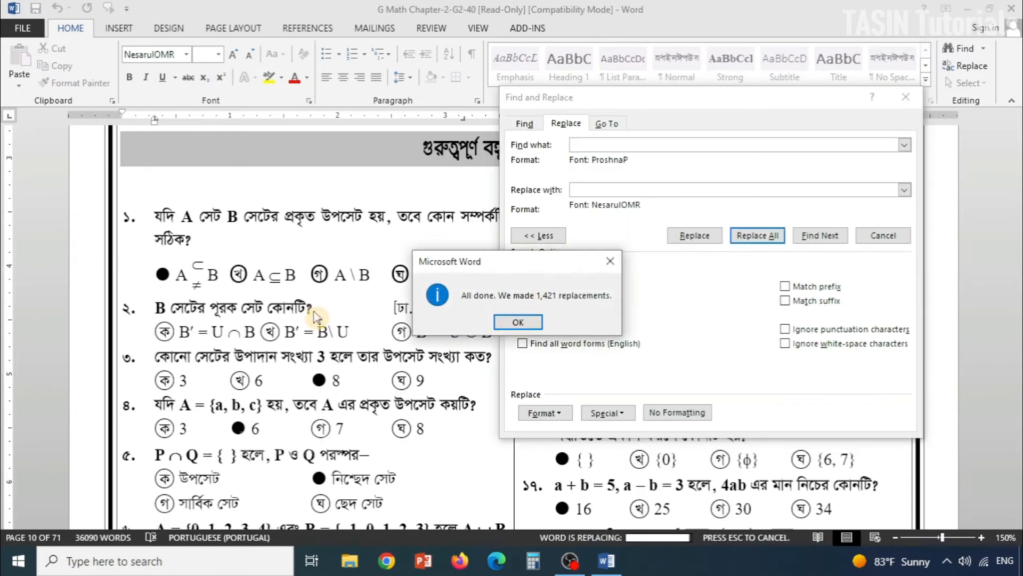
click(533, 327)
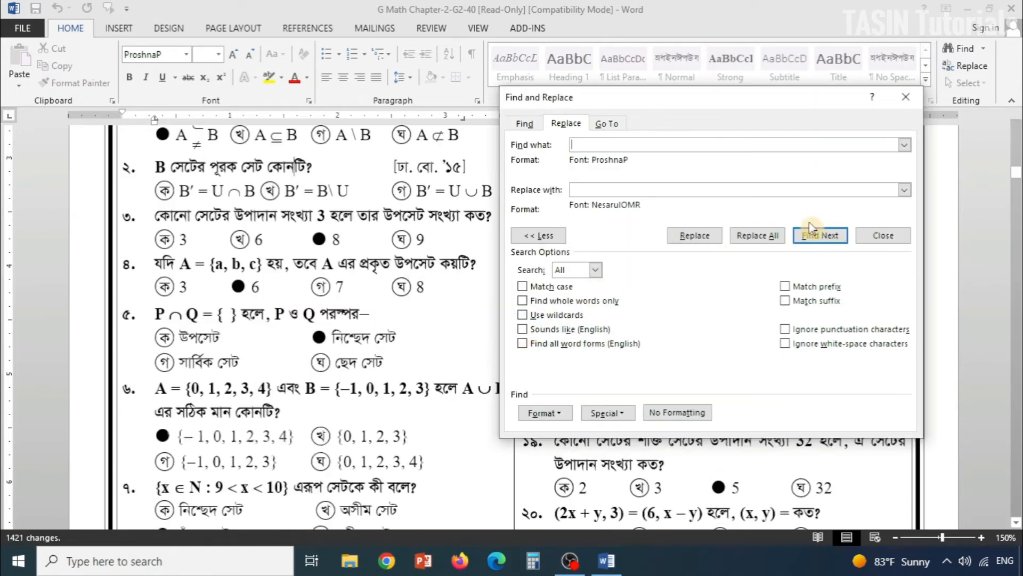
click(907, 103)
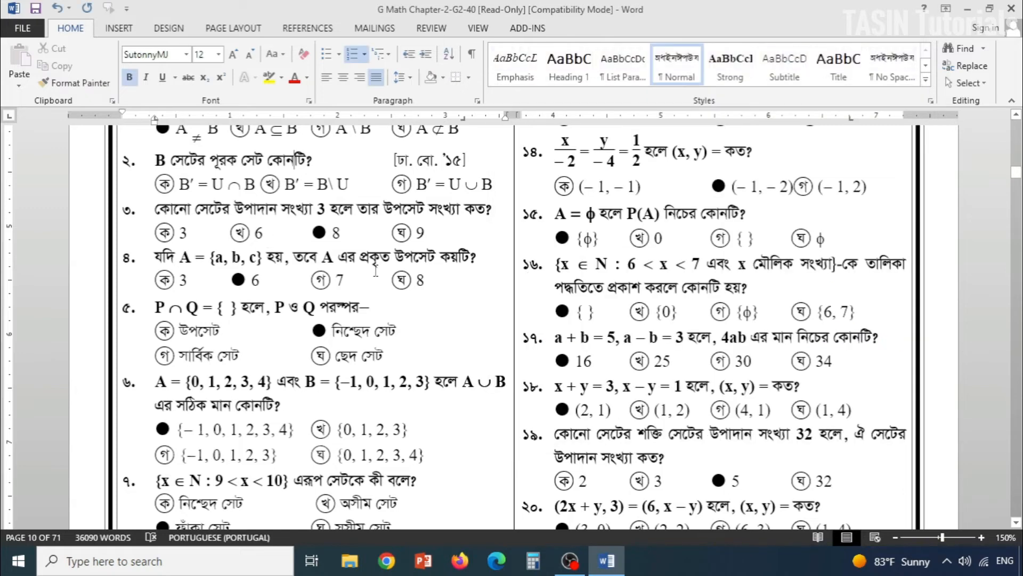
- Compare the font of the Bengali answer option in question 5 with that of the English set notation in question 6
scroll(379, 272, up, 2)
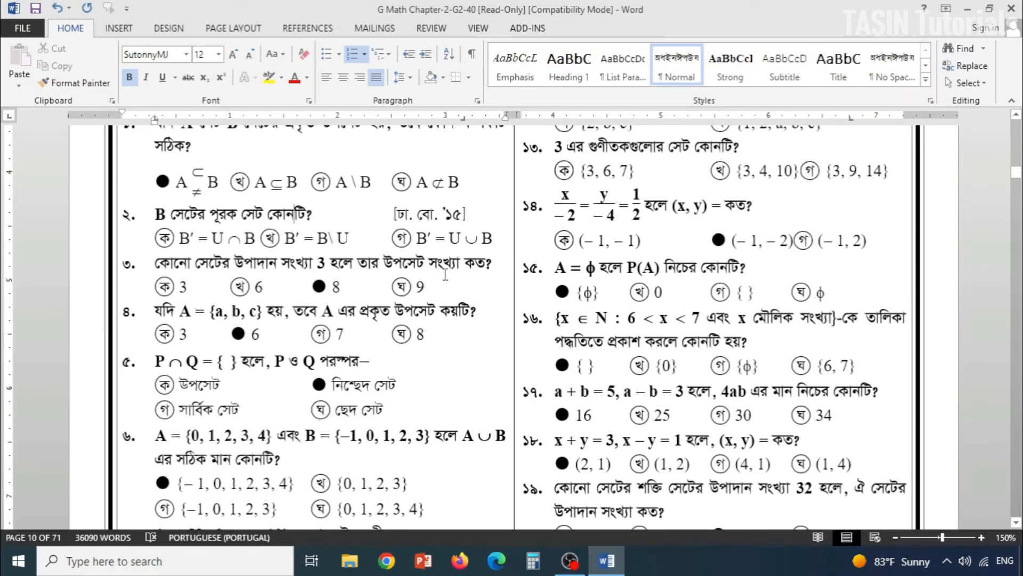
scroll(436, 278, down, 1)
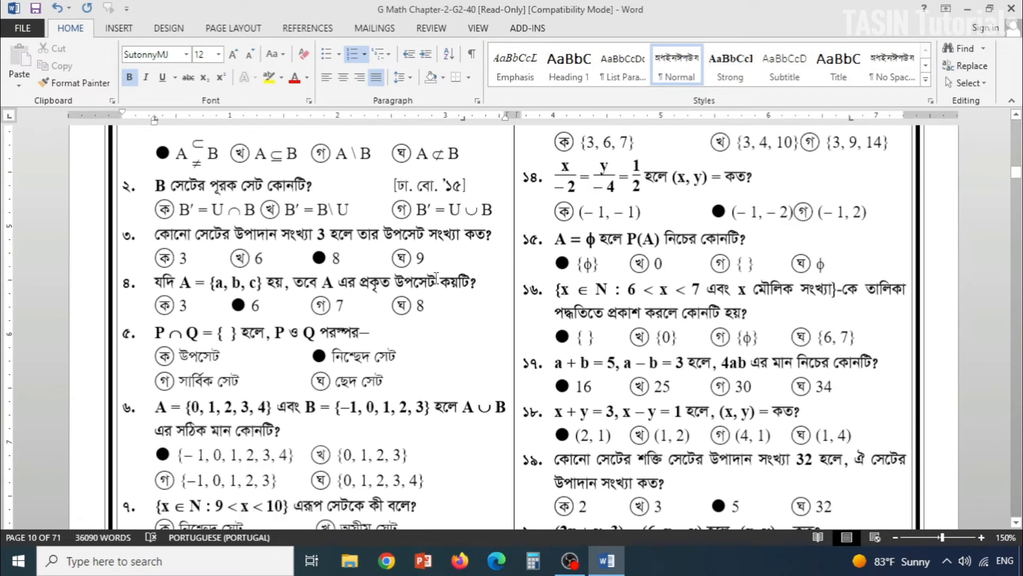
click(357, 382)
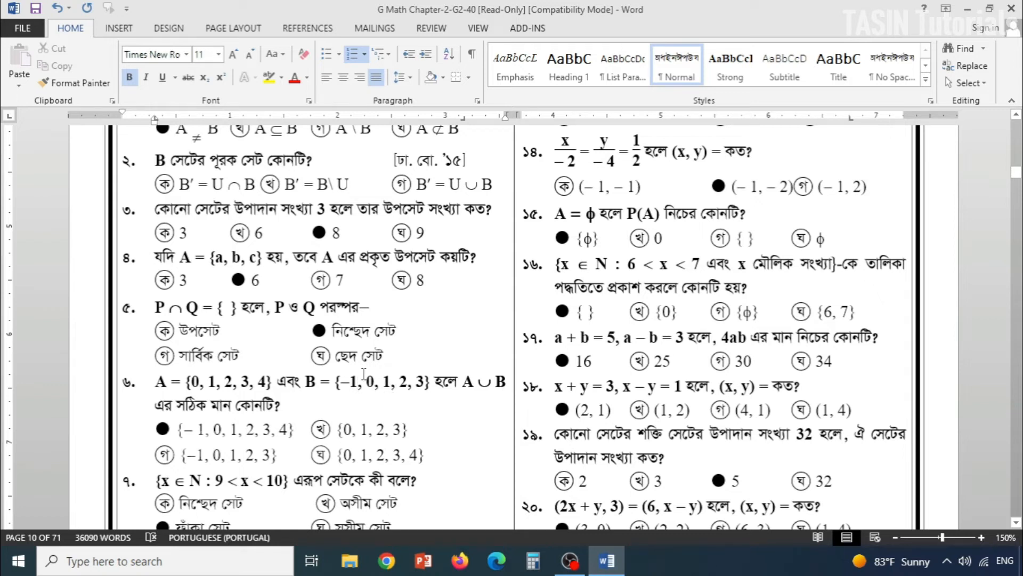
click(352, 332)
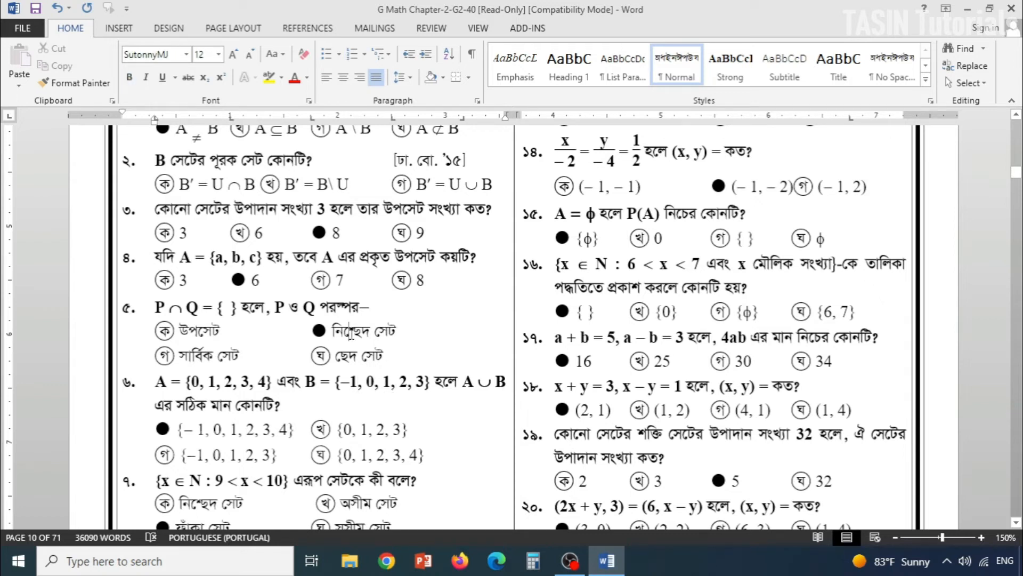
click(364, 381)
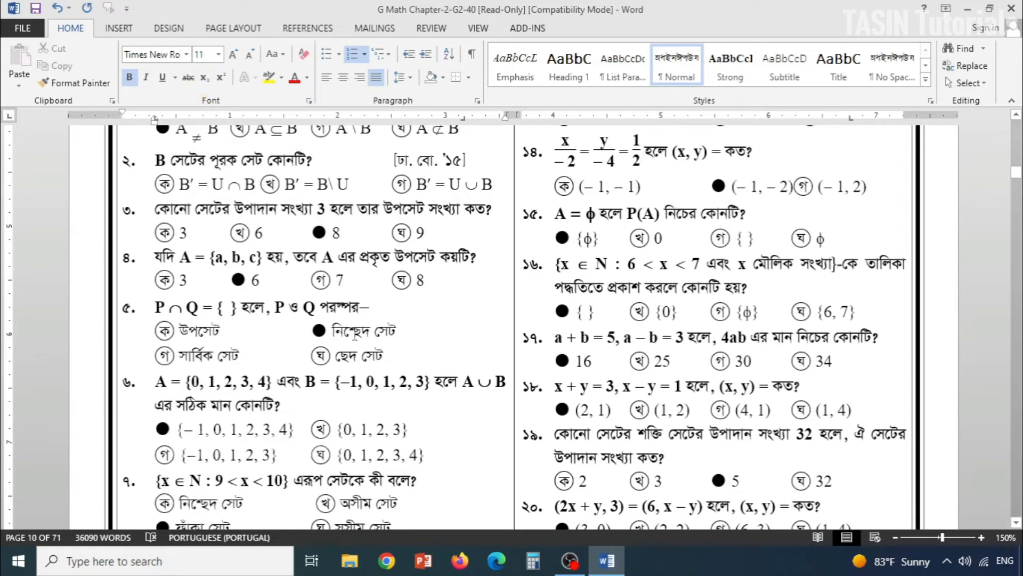
click(354, 334)
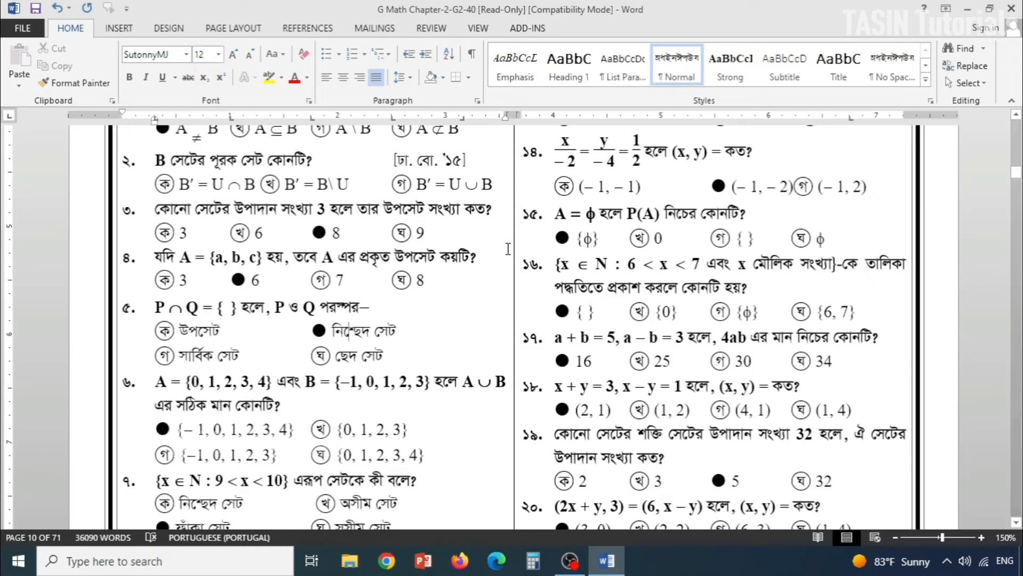
- Check the fonts of the English letters and set options around questions 1 and 13 against the surrounding Bengali text
scroll(508, 245, up, 2)
scroll(508, 248, up, 4)
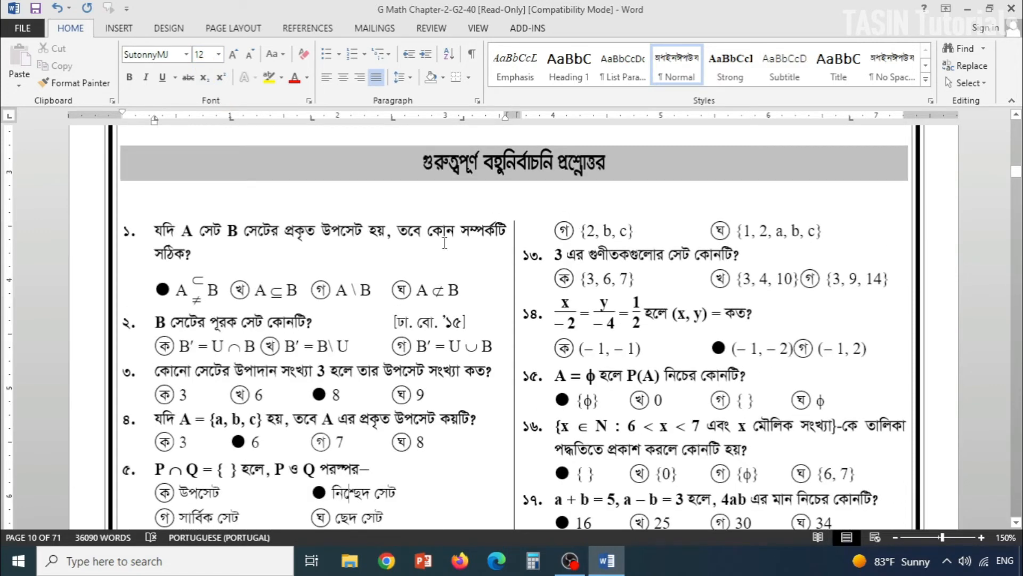
scroll(492, 288, down, 2)
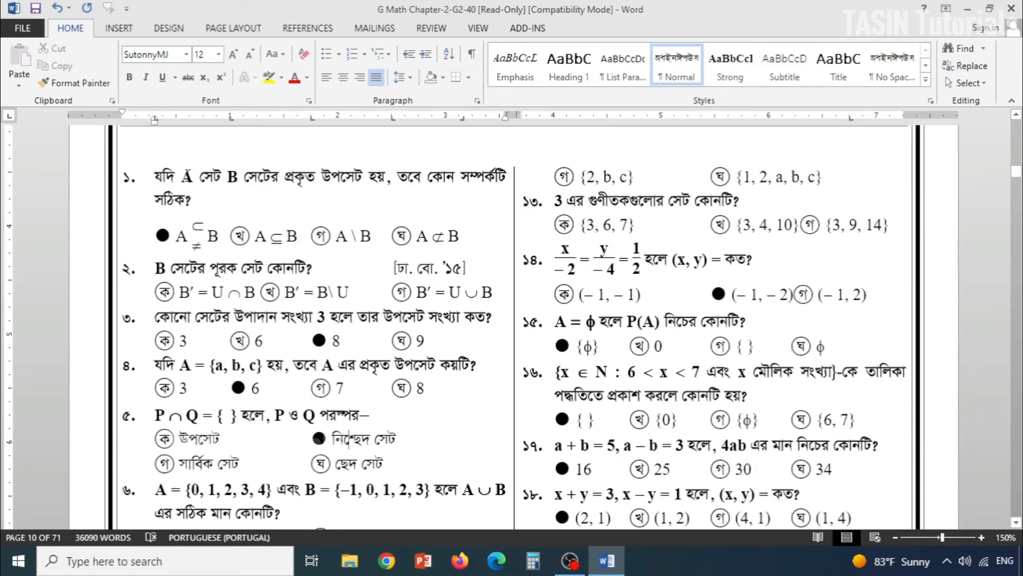
double_click(187, 177)
double_click(233, 176)
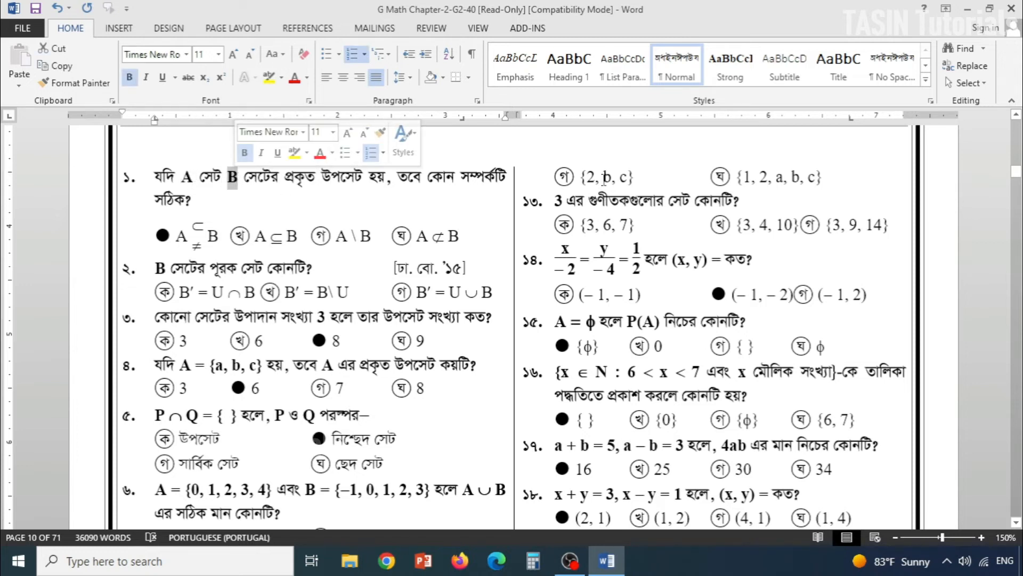
drag(591, 176, 618, 180)
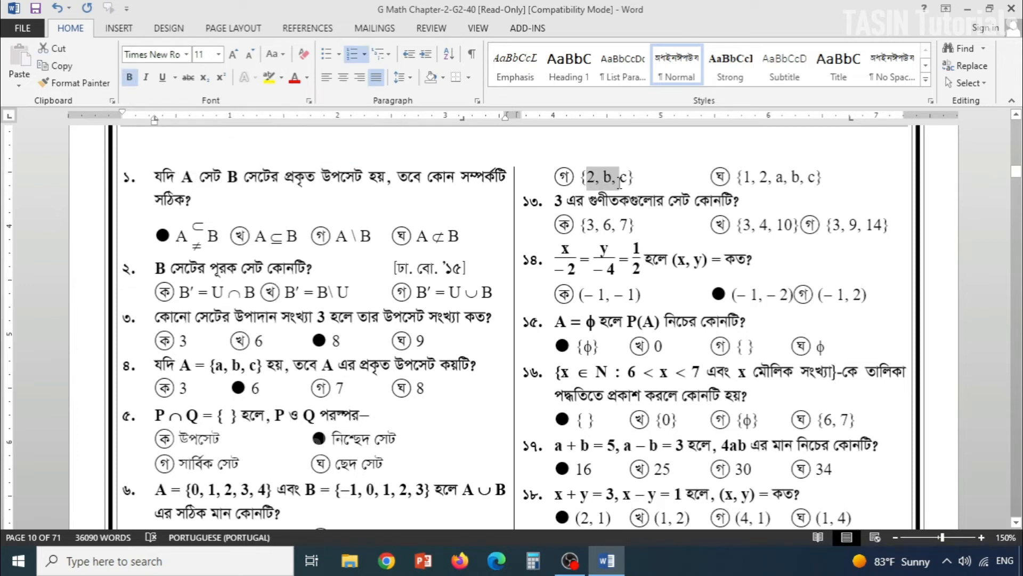
click(599, 202)
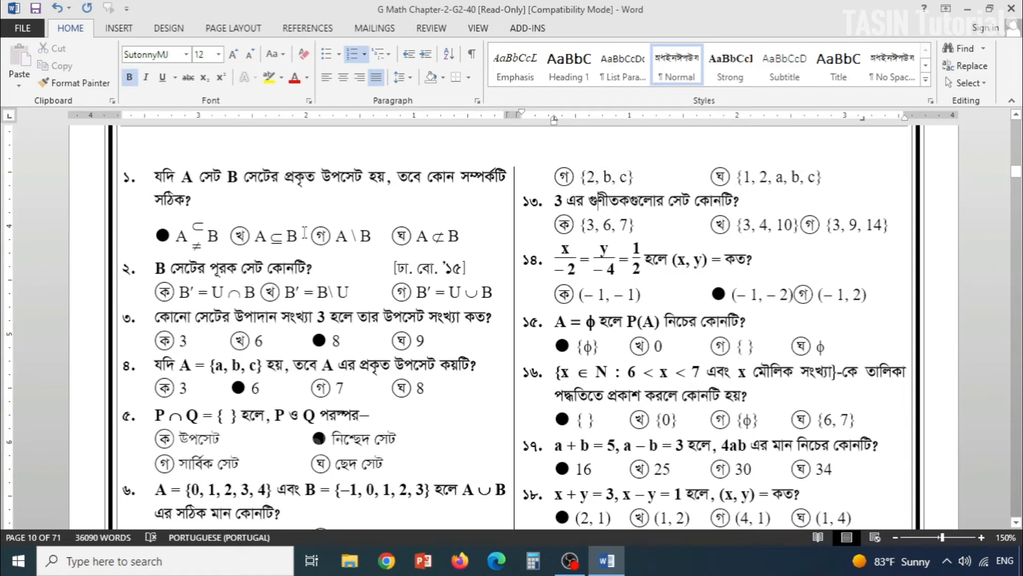
click(275, 234)
key(Right)
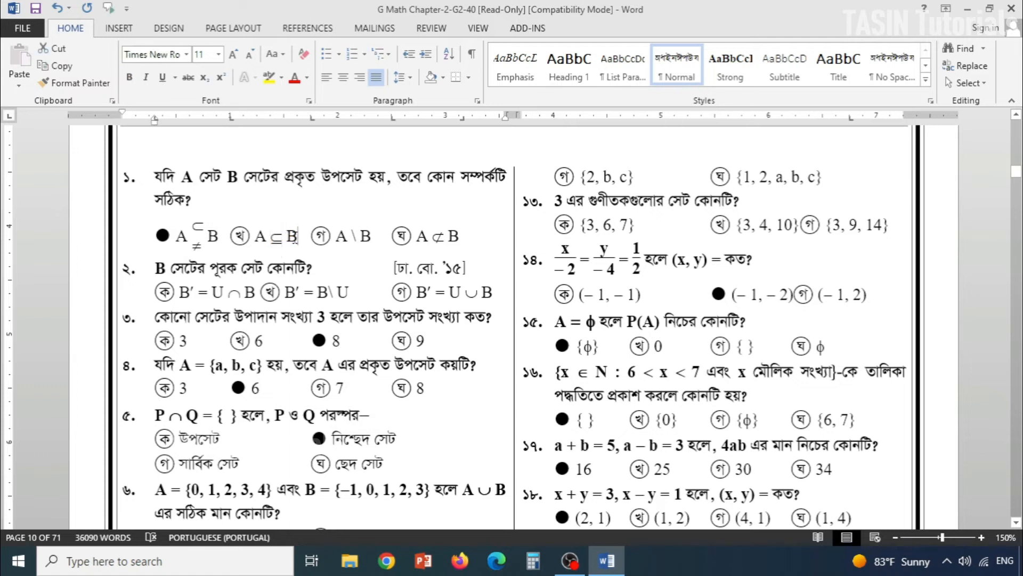
click(440, 263)
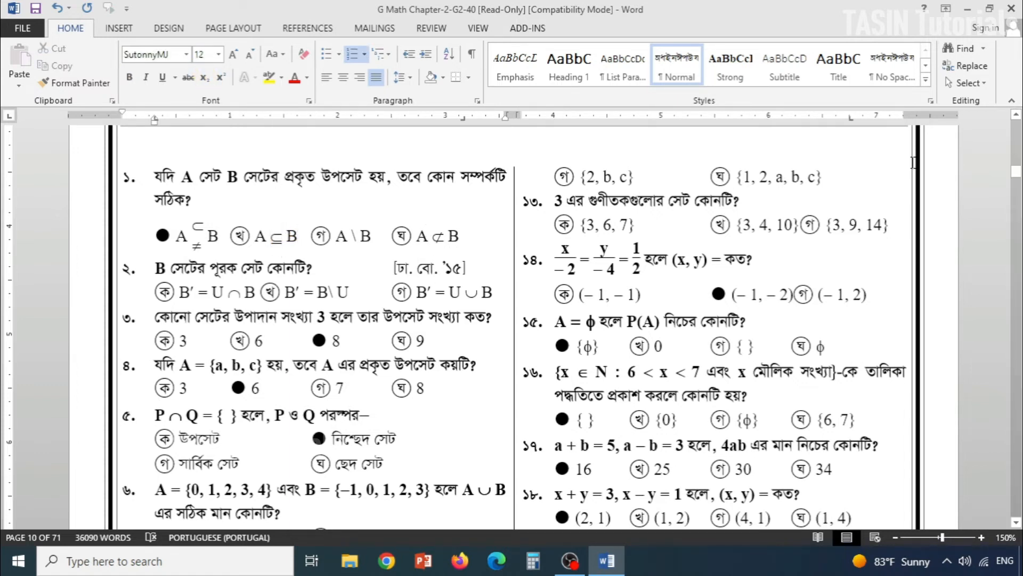
- Reopen Find and Replace and clear the ProshnaP search formatting and the NesarulOMR replacement formatting
click(966, 65)
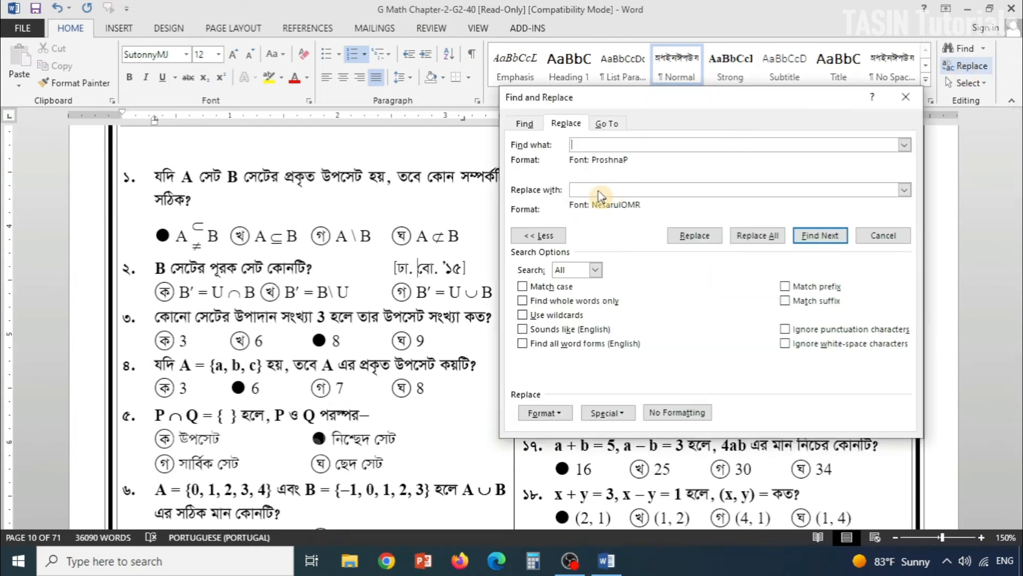
click(676, 413)
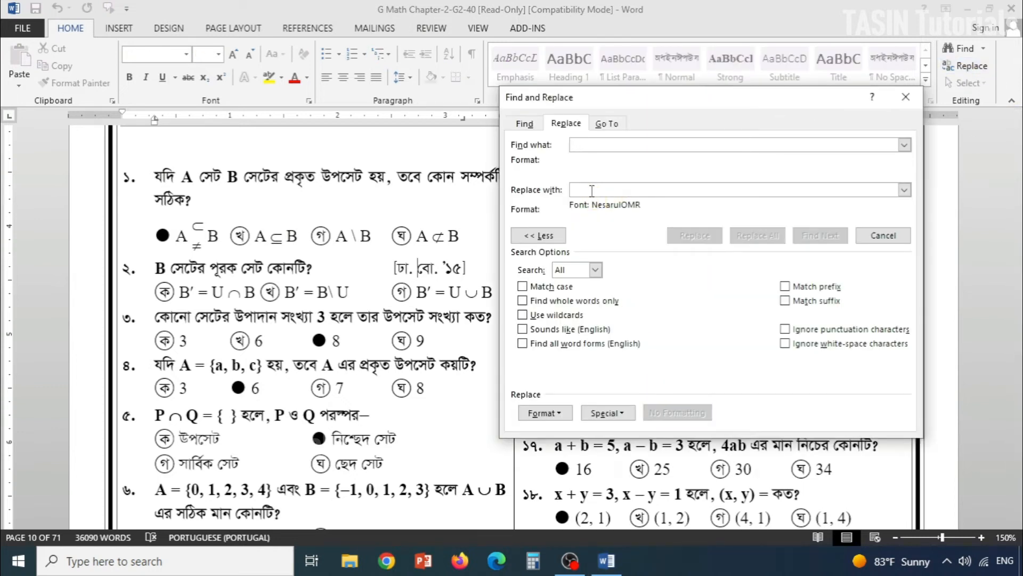
click(591, 190)
click(655, 412)
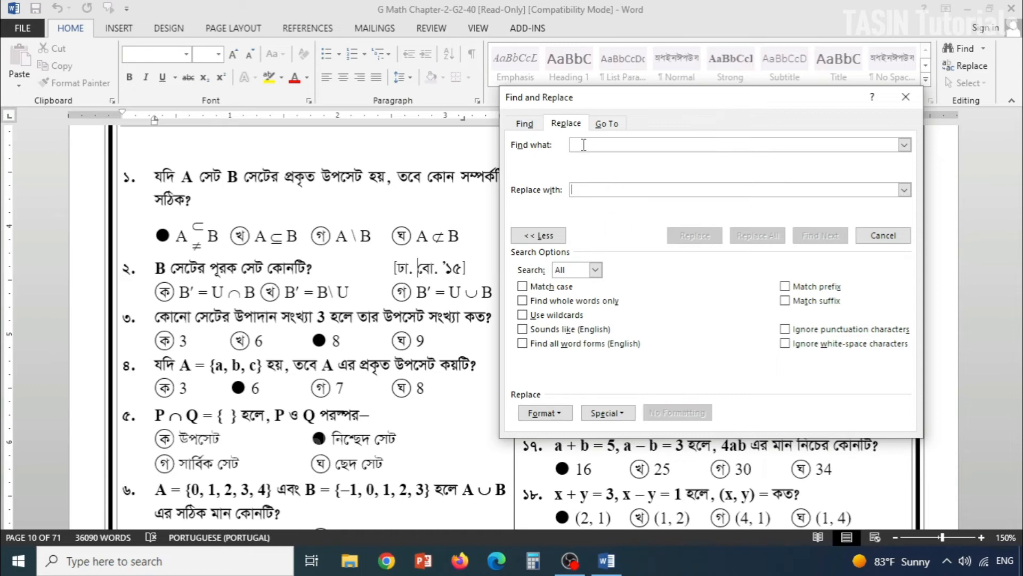
- Set the search format to the font Times New Roman at size 11, leaving the search text empty
click(584, 144)
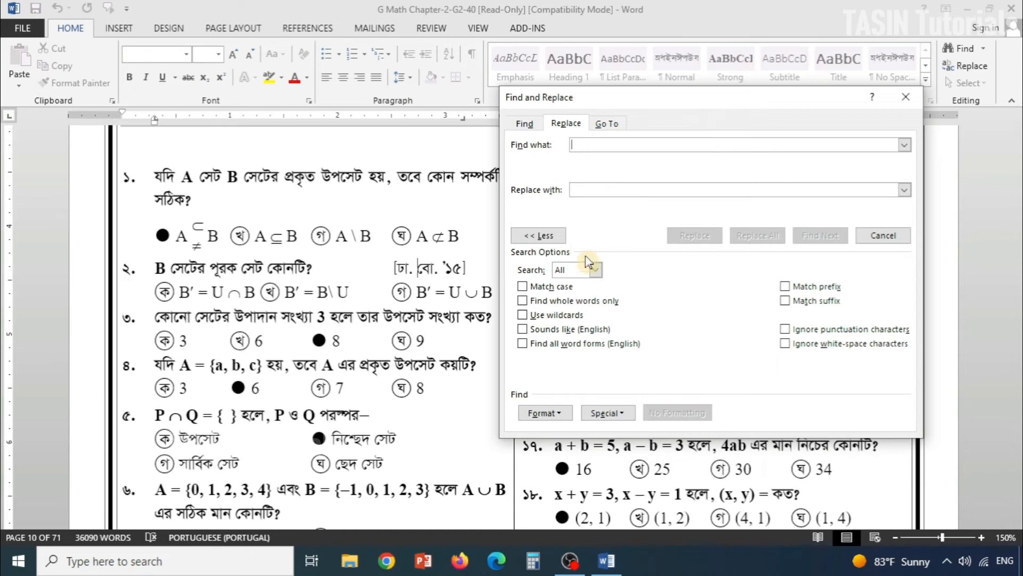
click(541, 414)
click(554, 432)
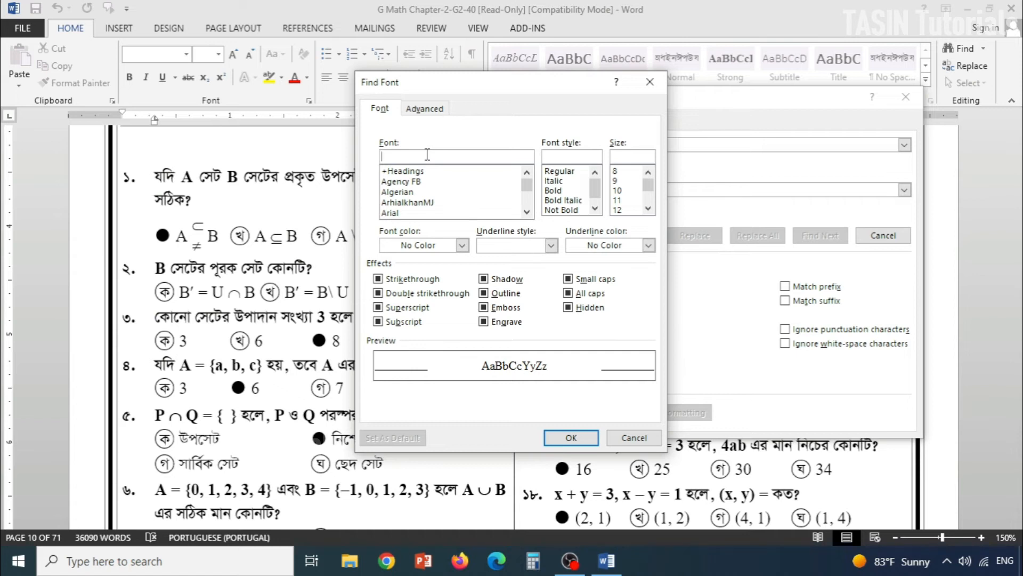
text(ti)
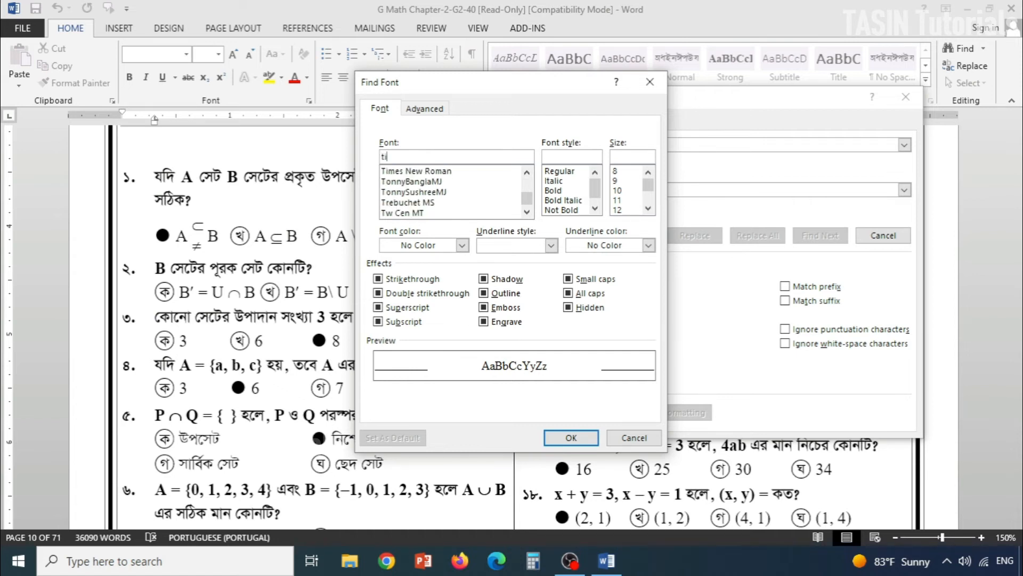
click(437, 172)
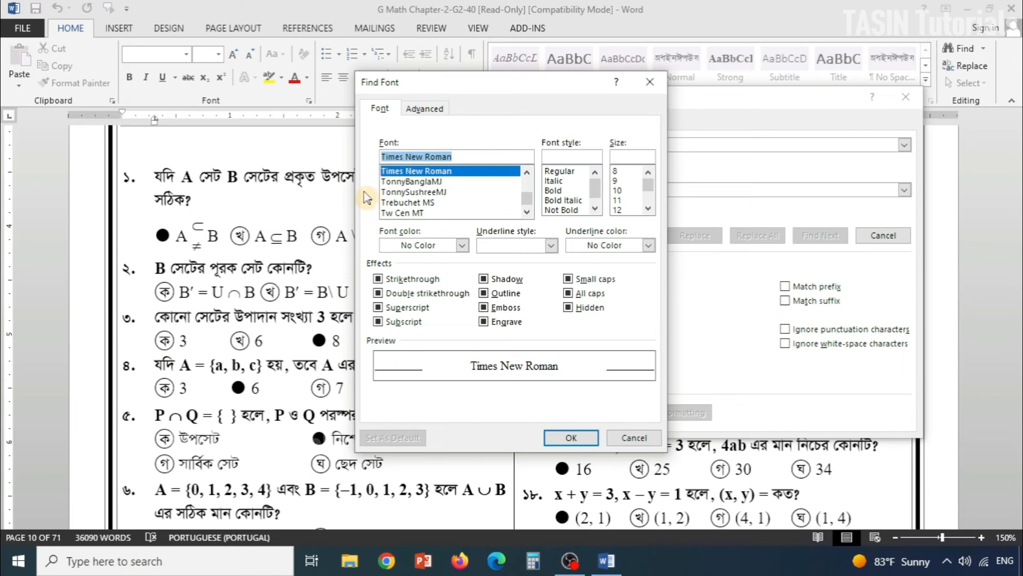
click(618, 200)
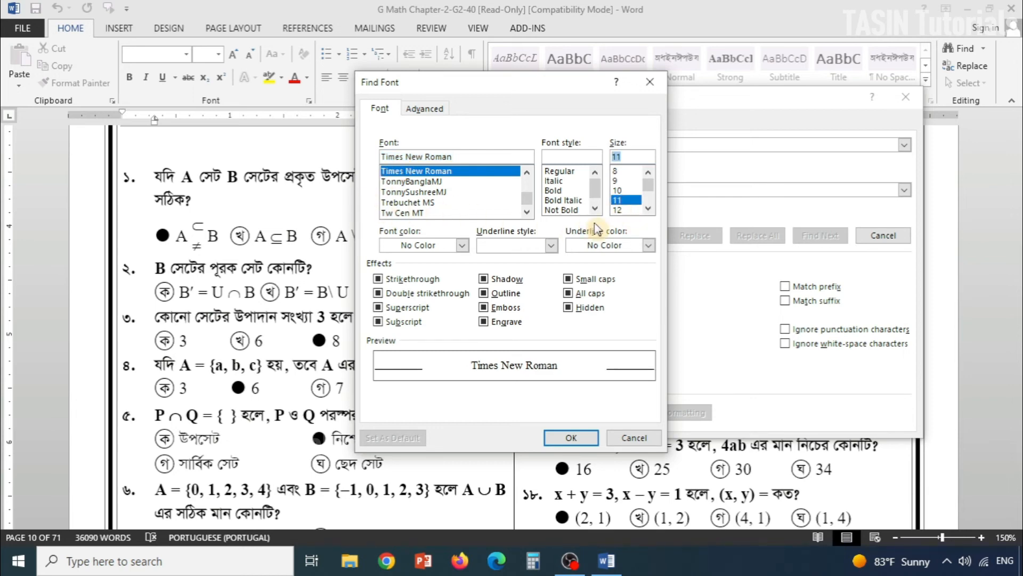
click(581, 434)
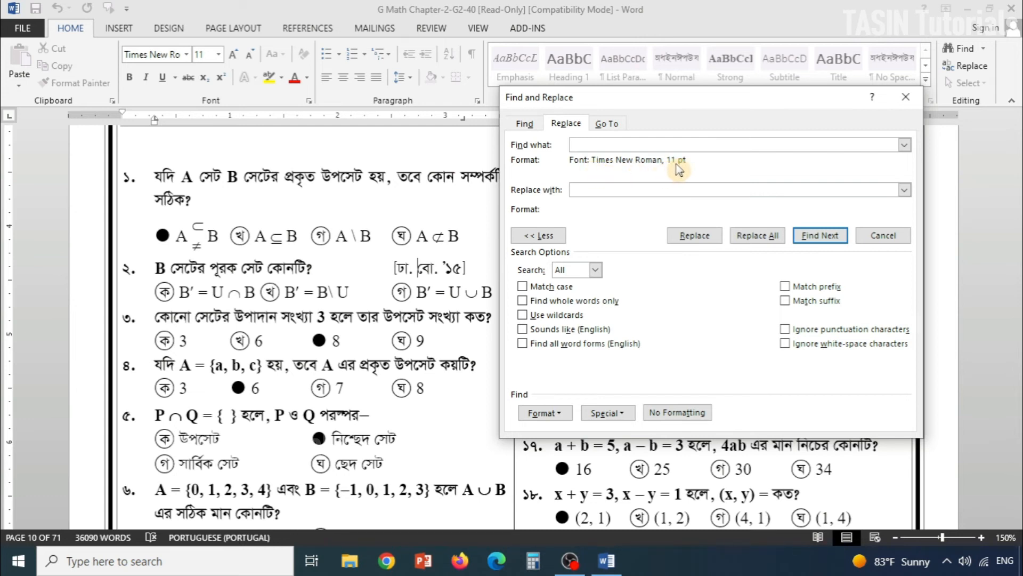
- Set the replacement format to the font Times New Roman at size 12
click(592, 193)
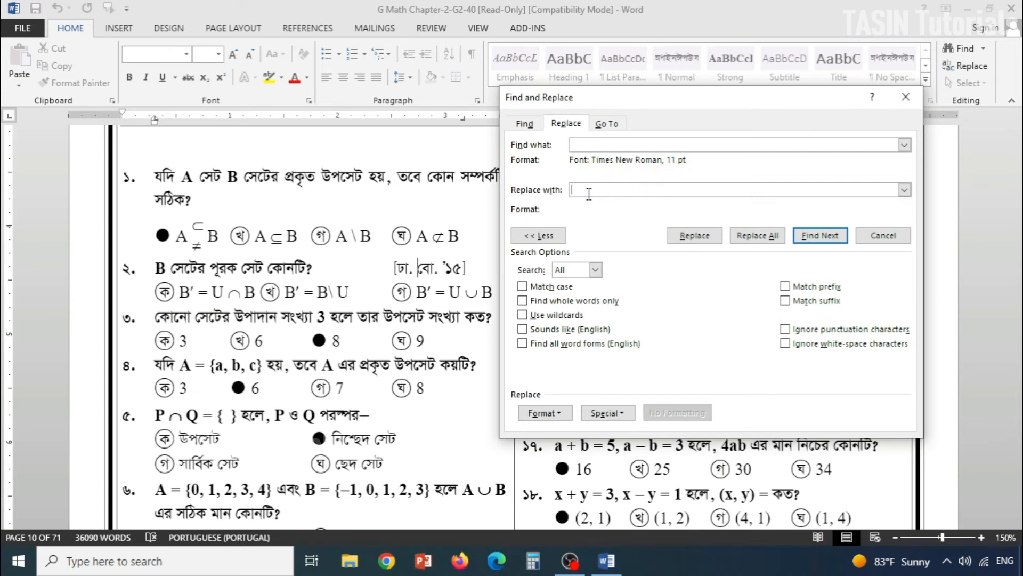
click(544, 413)
click(533, 426)
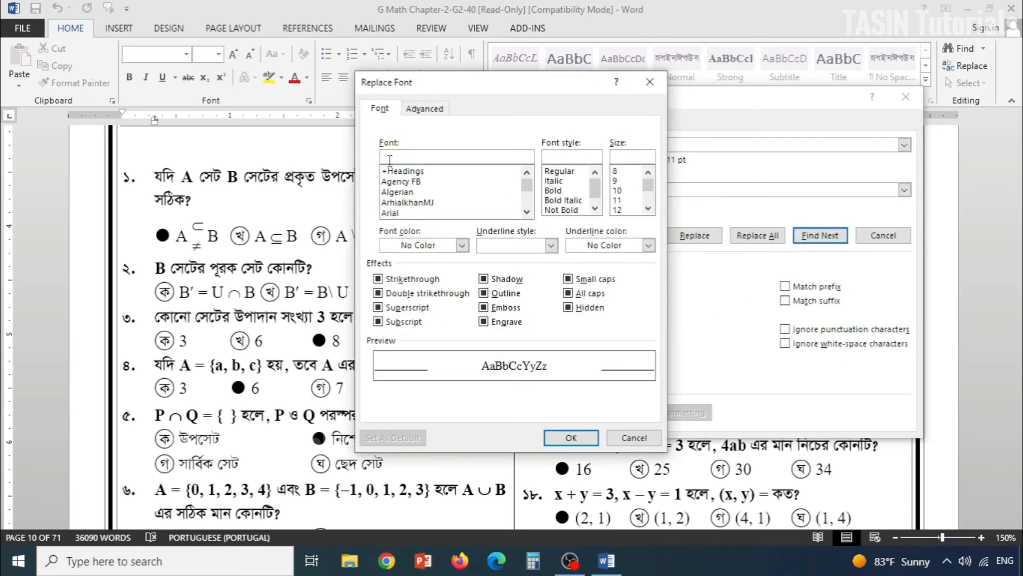
text(ti)
click(424, 173)
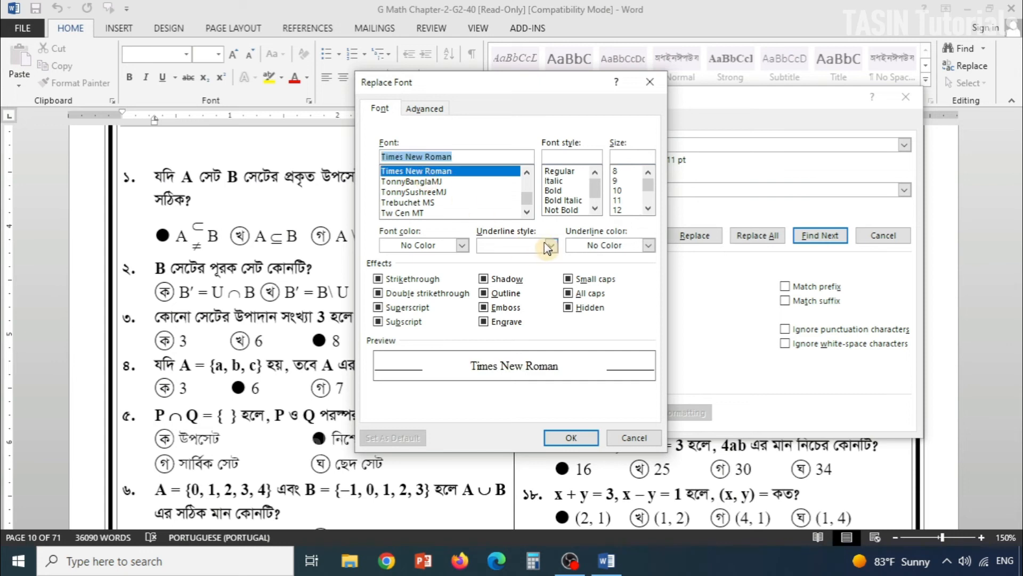
click(618, 211)
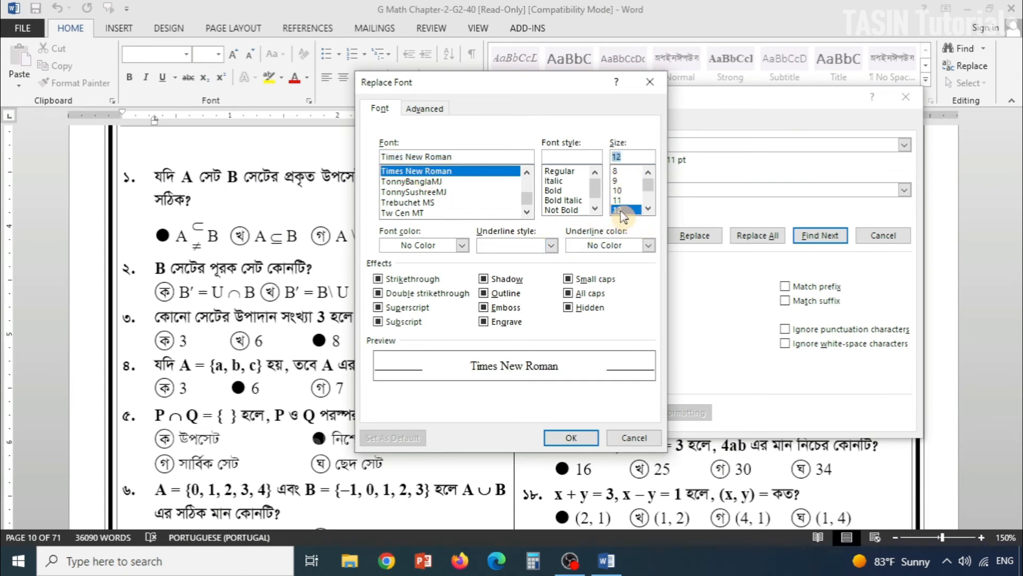
click(567, 441)
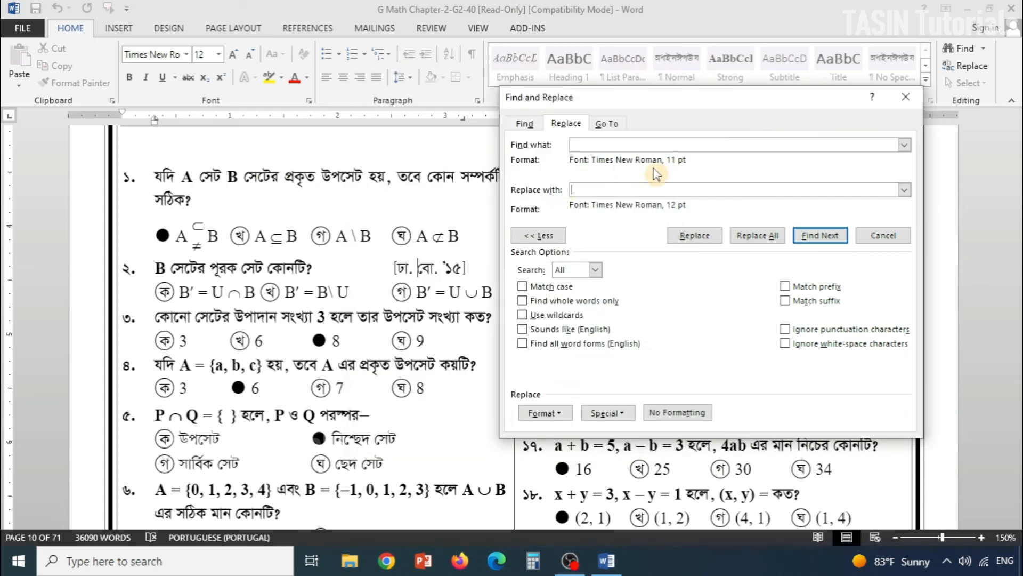
- Replace all 11 pt Times New Roman text in the document with 12 pt and close Find and Replace
click(579, 193)
click(755, 236)
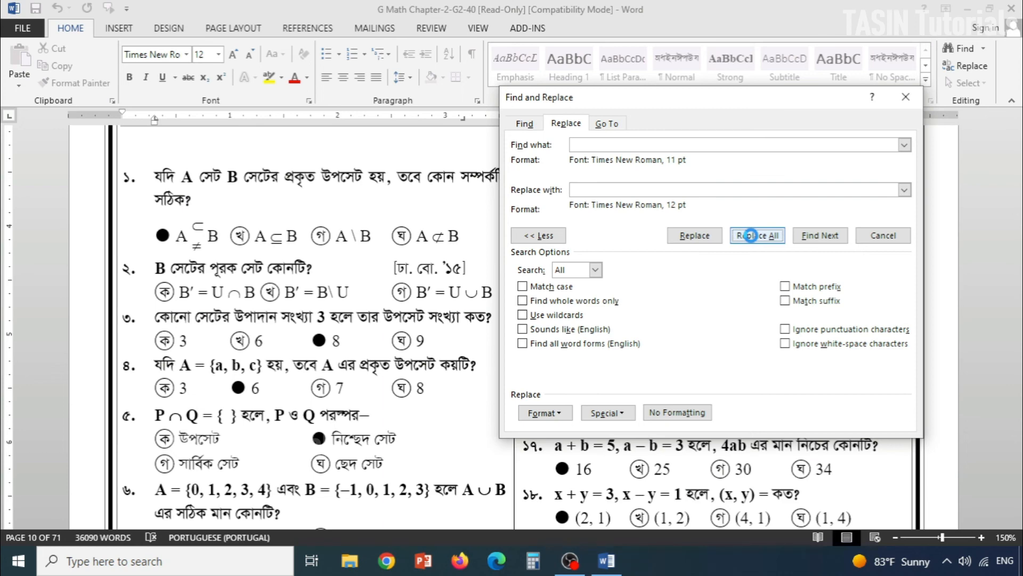
click(751, 235)
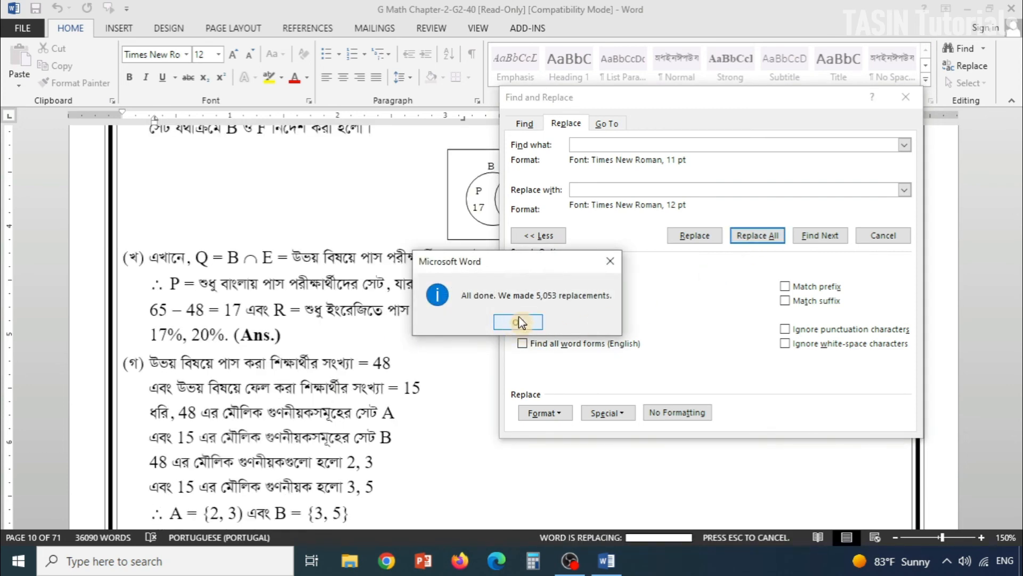
click(608, 267)
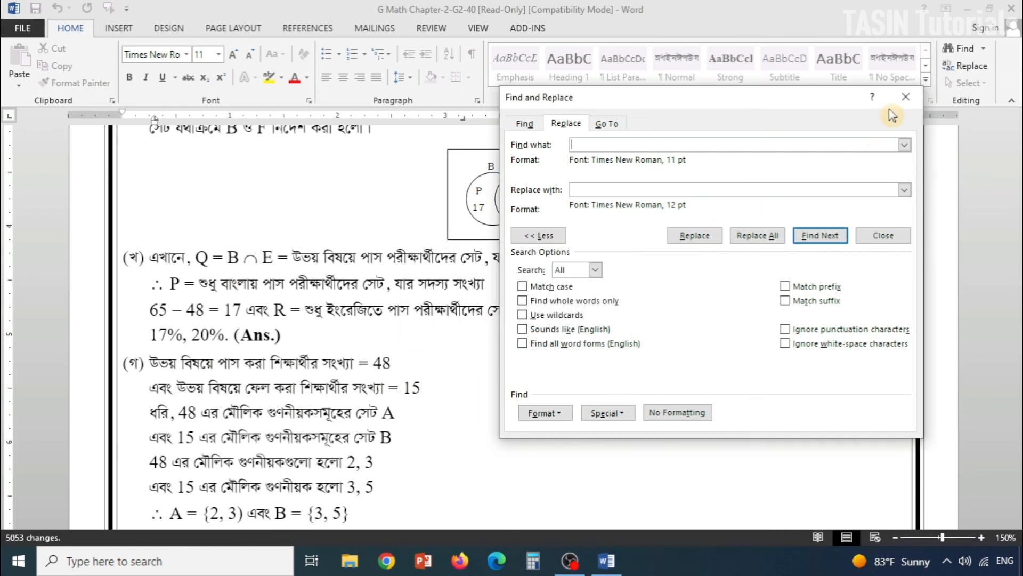
click(906, 97)
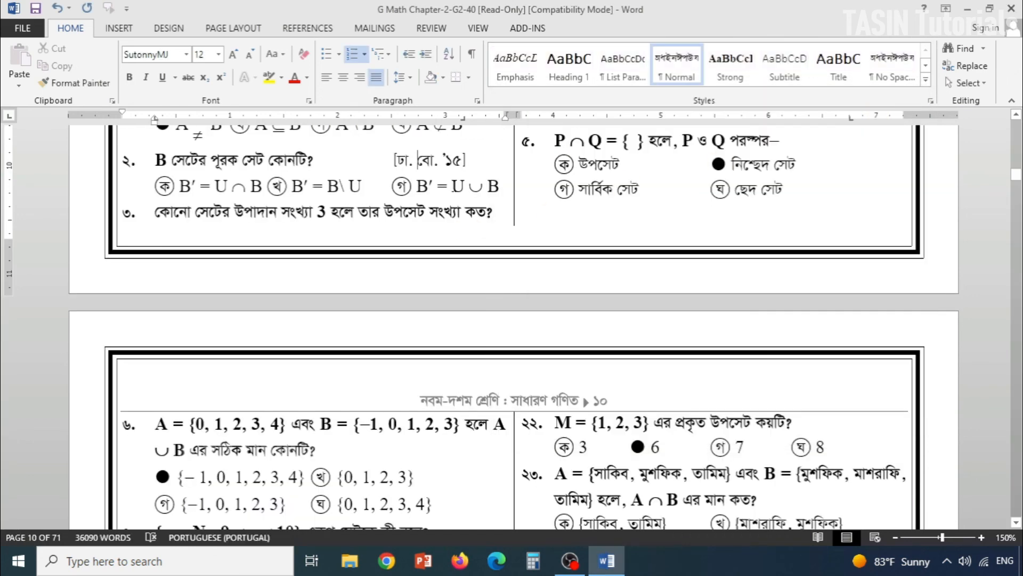
- Check the font and size of the English set notation in question 2 and the Bengali text of question 1
click(447, 186)
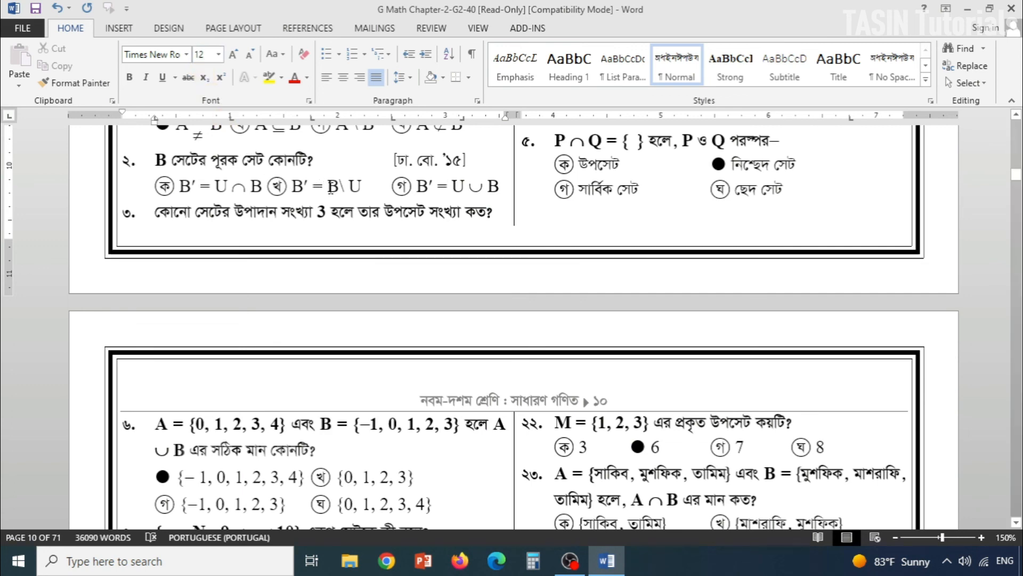
scroll(542, 296, up, 1)
scroll(542, 290, up, 5)
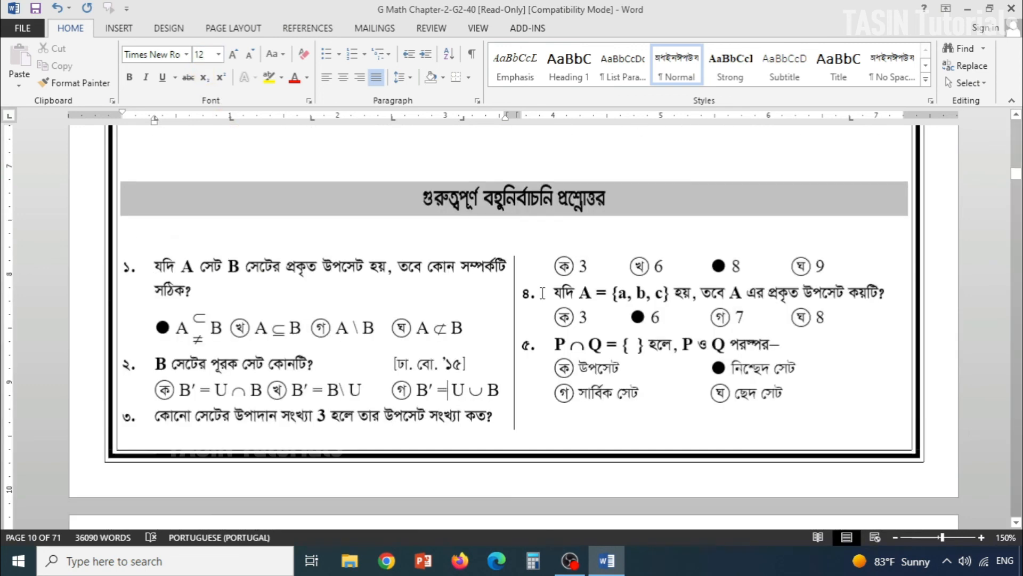
scroll(542, 284, down, 4)
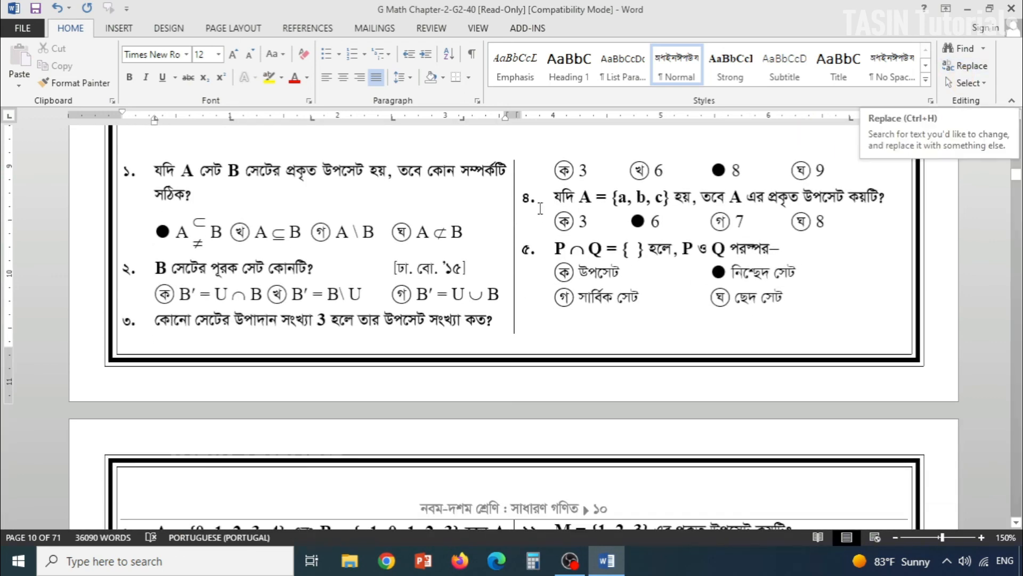
click(444, 177)
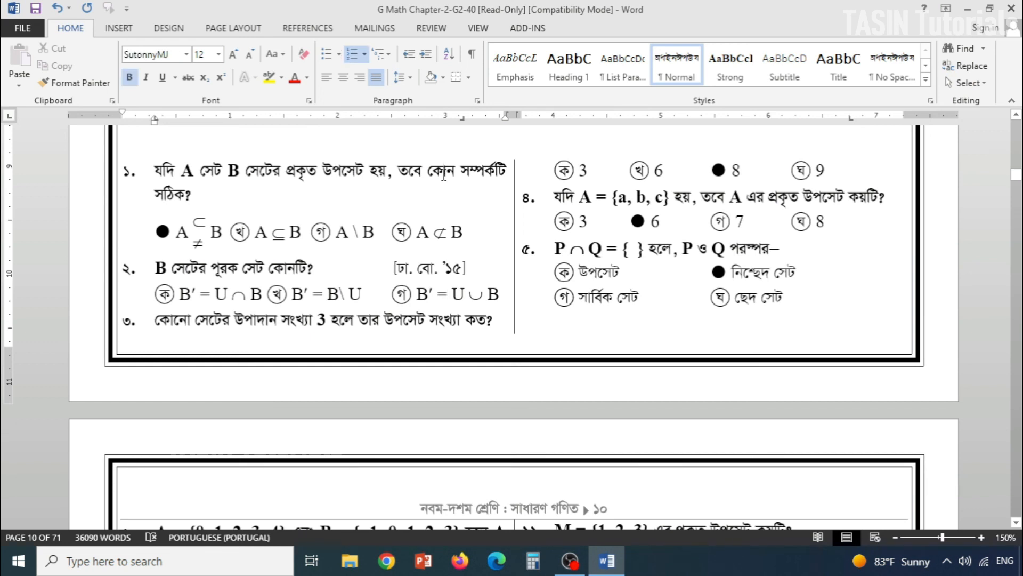